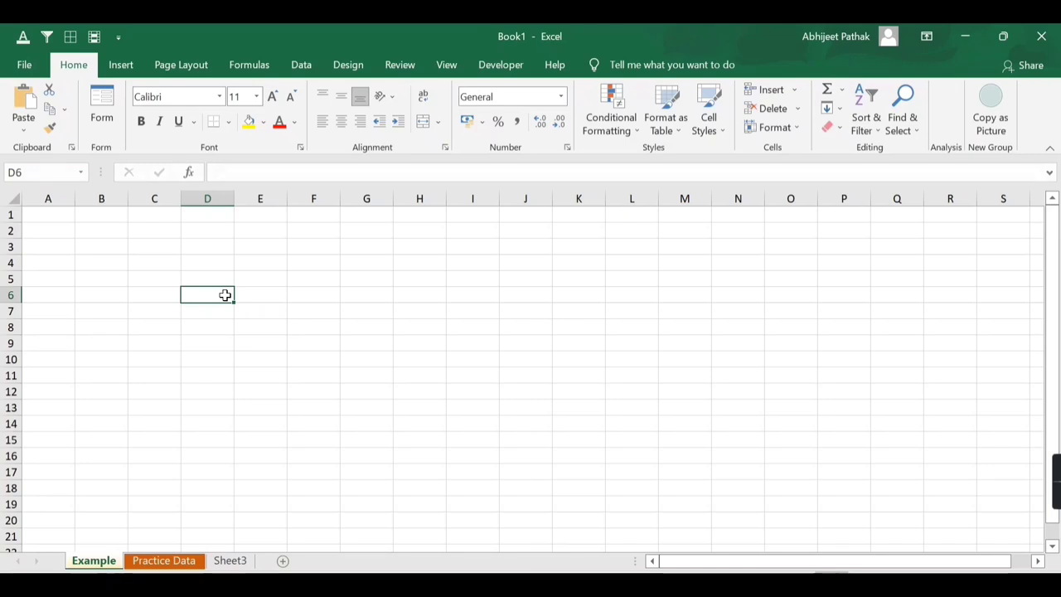
Enter 12:10 in a column D cell and open Format Cells to view its hh:mm custom type.
left_click(265, 250)
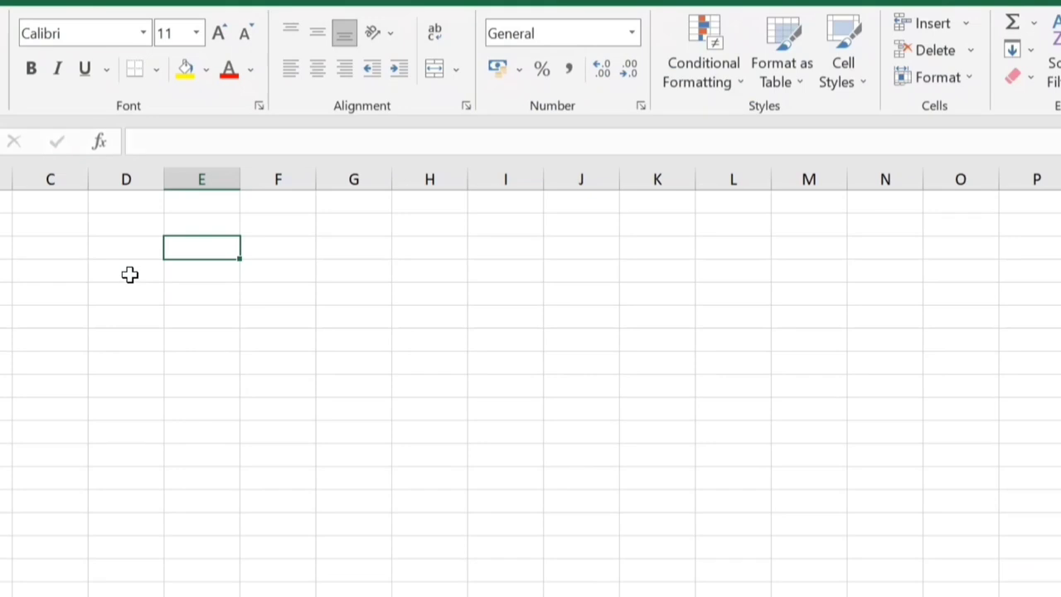
left_click(130, 274)
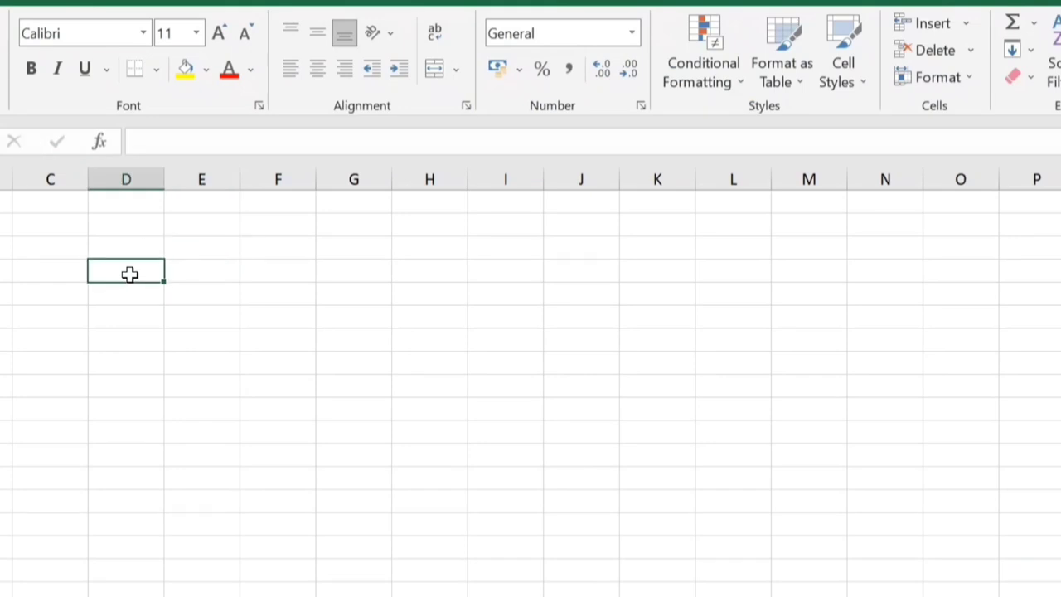
type("12")
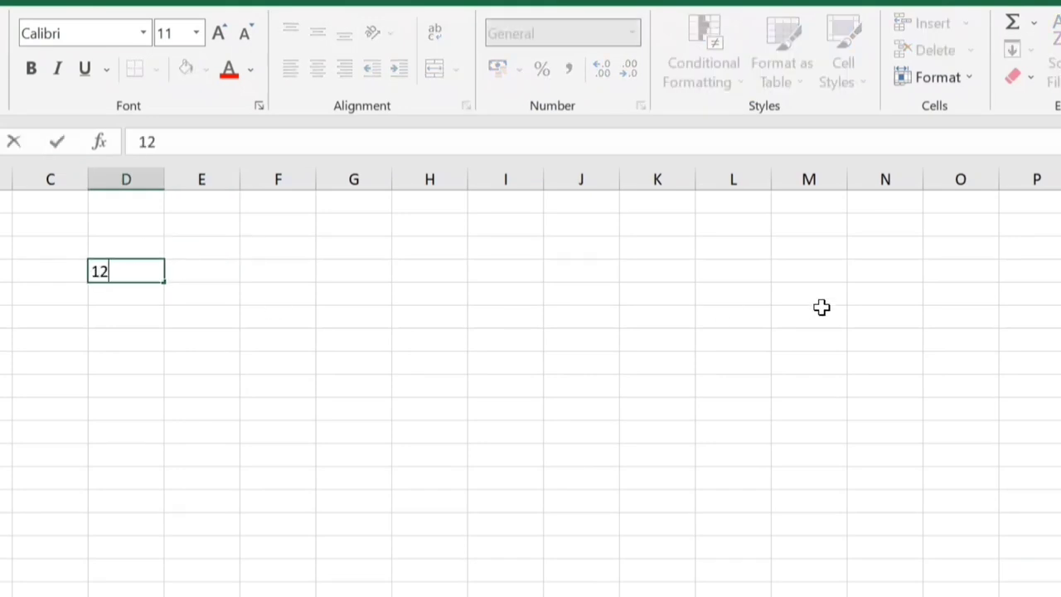
type(":10")
key("Return")
left_click(143, 270)
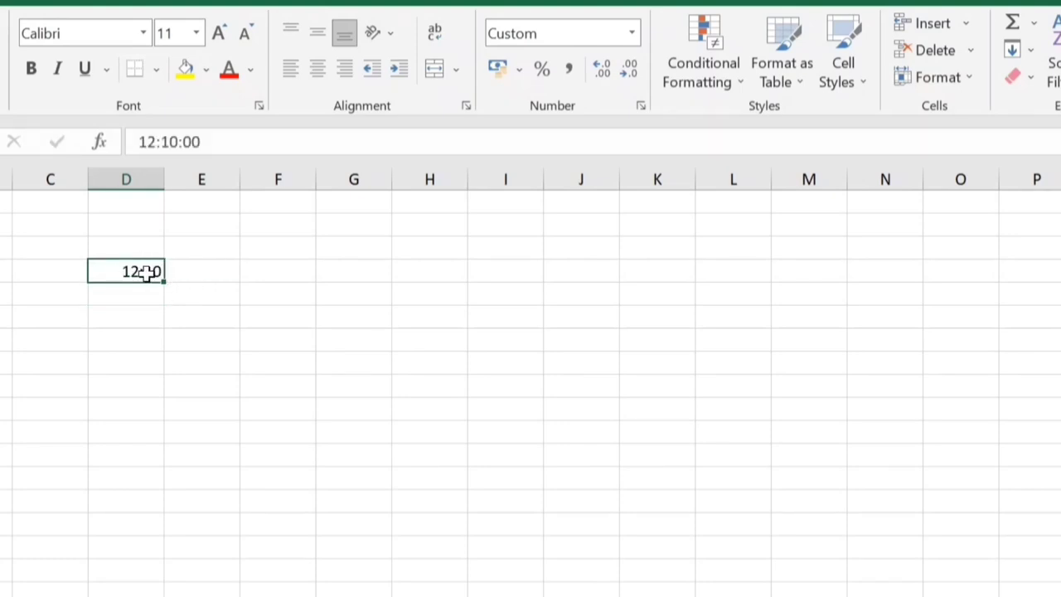
key("ctrl+1")
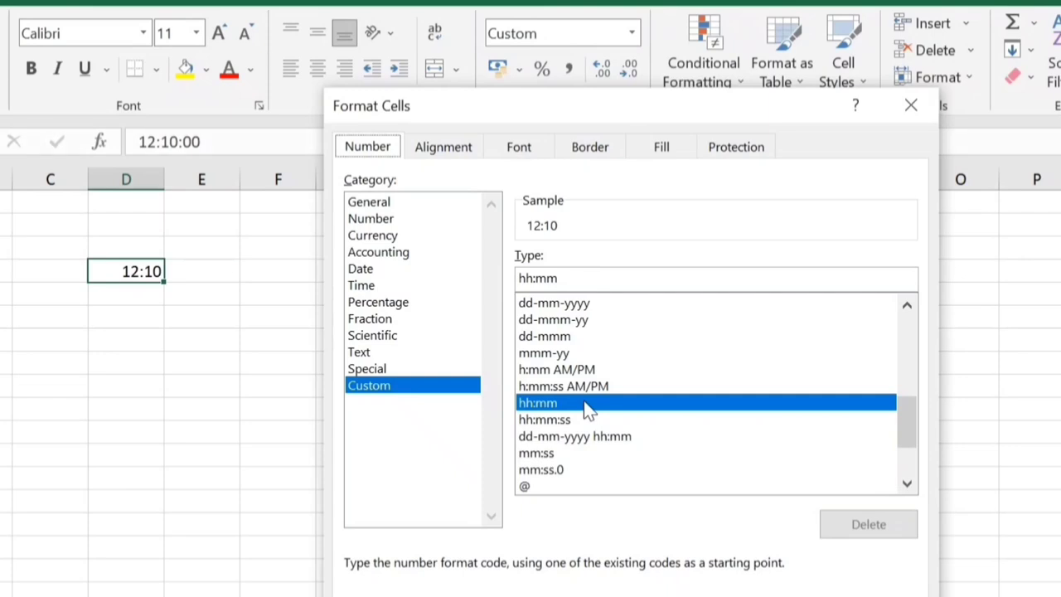
Close the dialog and enter 04:10 pm in the column D time cell.
key("Return")
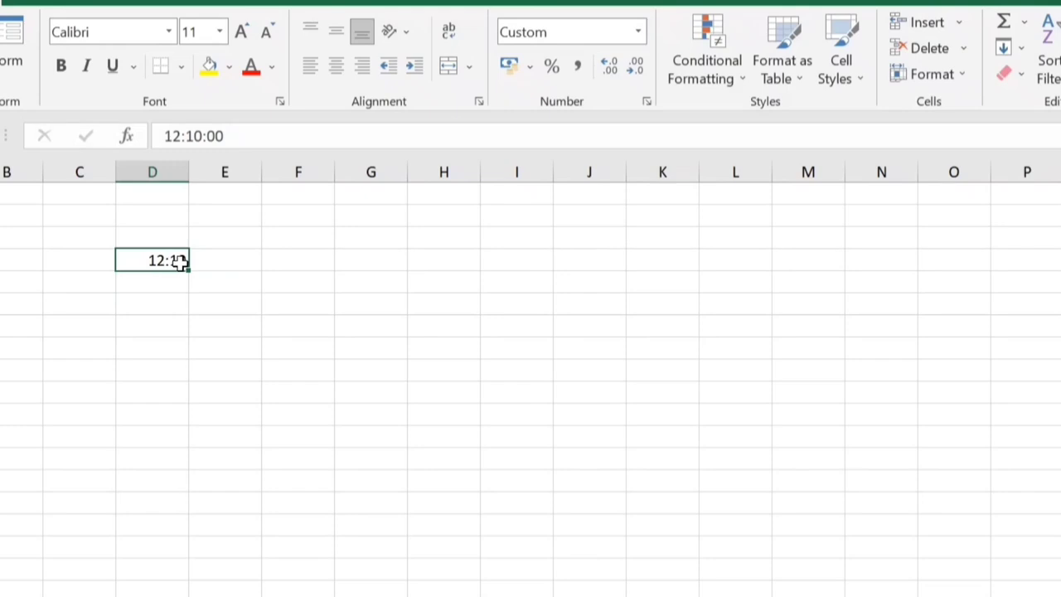
type("04:")
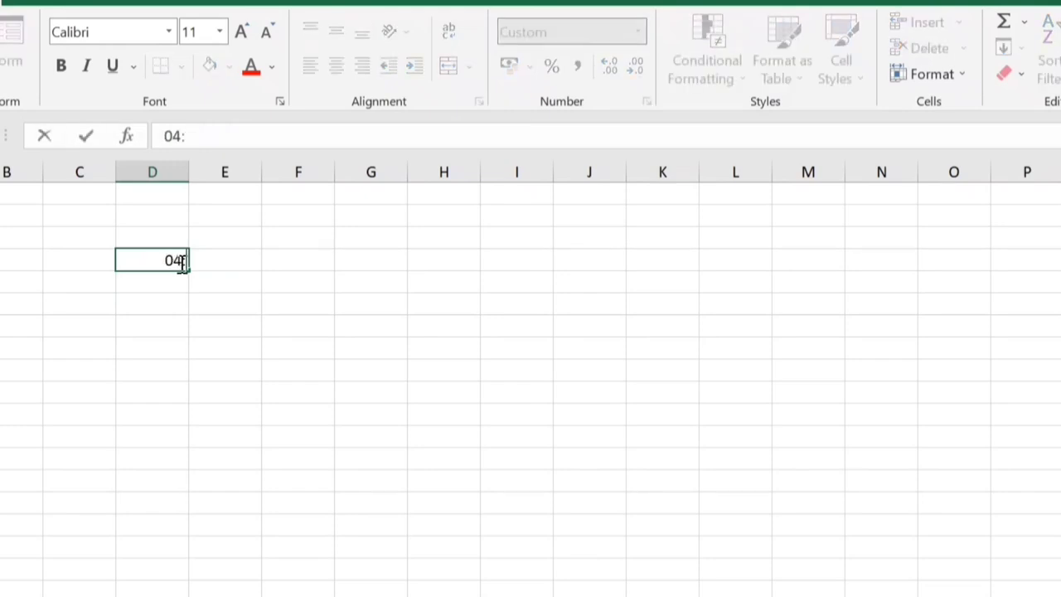
type("10 pm")
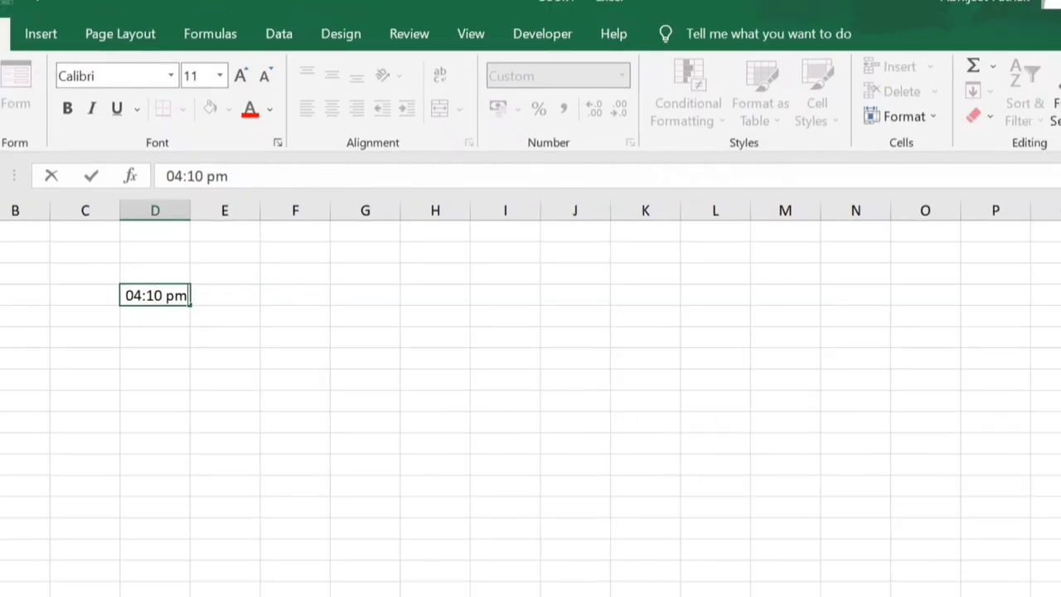
key("Return")
left_click(155, 295)
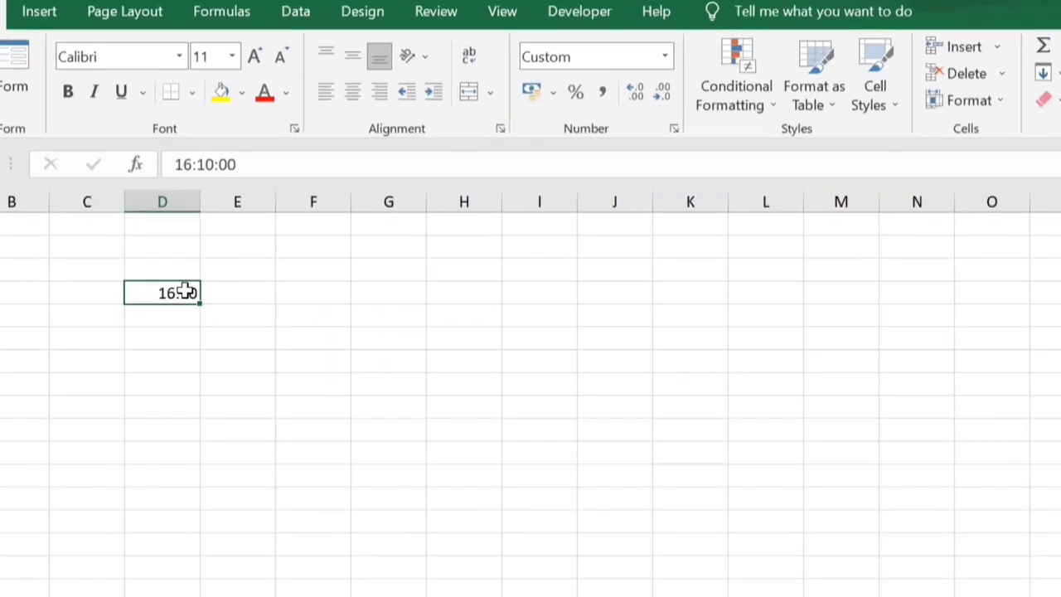
Give the time cell a custom hh:mm AM/PM format with two-digit hours.
key("ctrl+1")
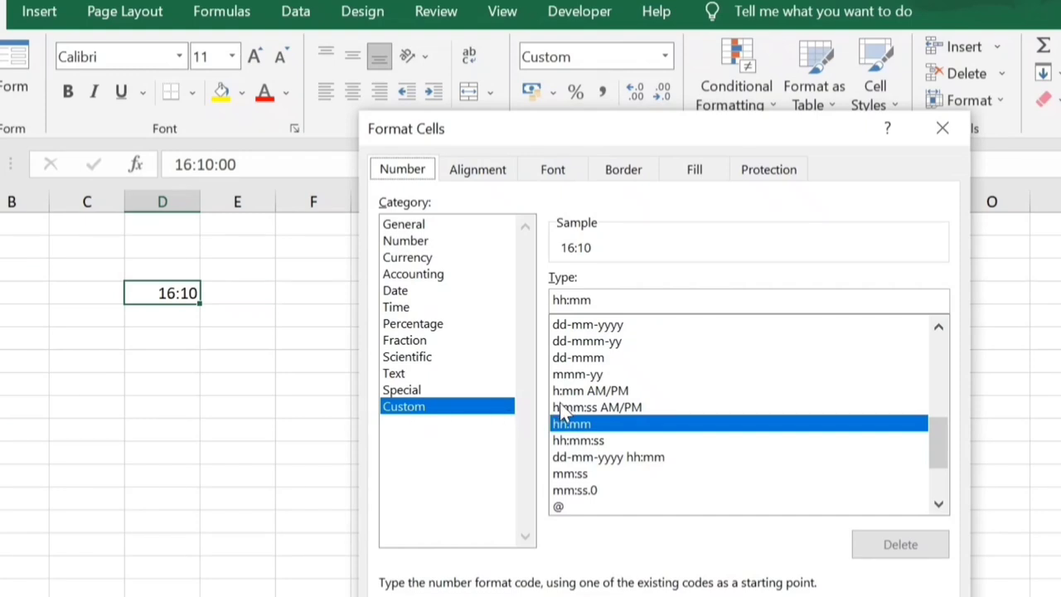
left_click(602, 394)
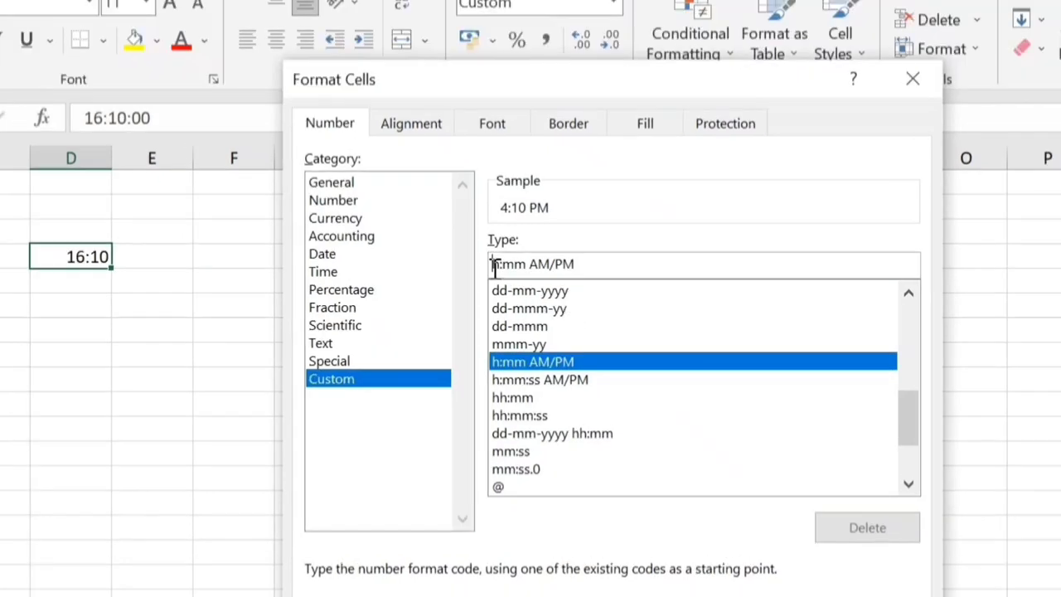
left_click(495, 263)
type("h")
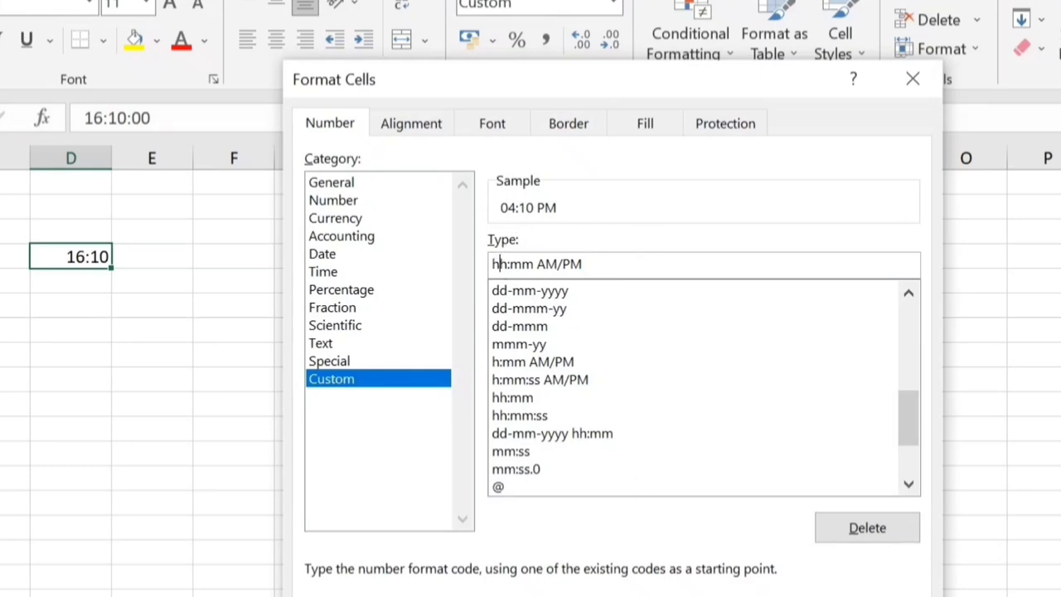
key("Return")
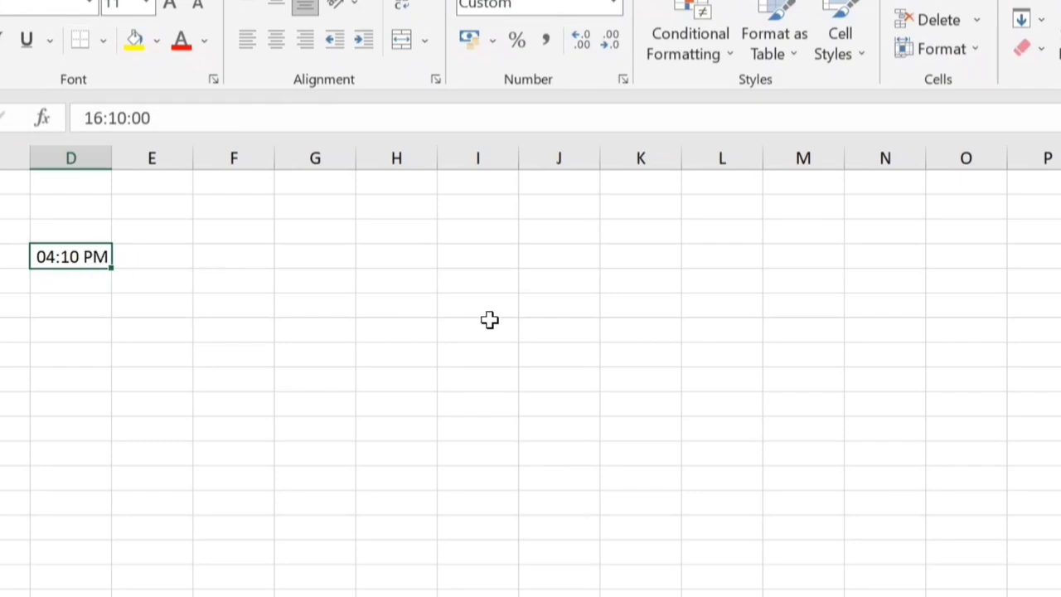
Re-enter 16:10 so the cell displays 04:10 PM.
type("16:")
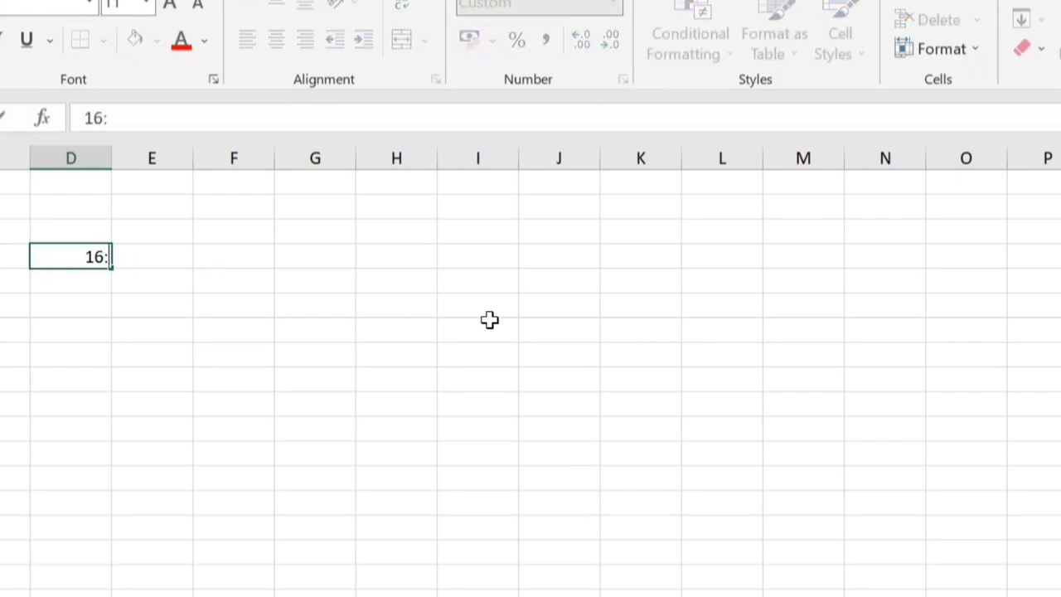
type("10")
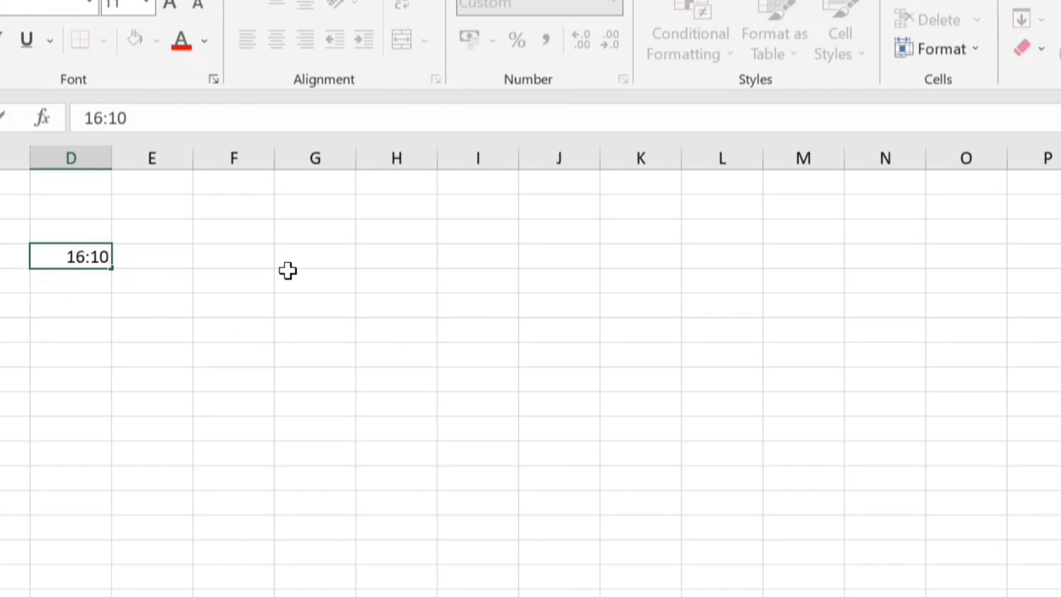
key("Return")
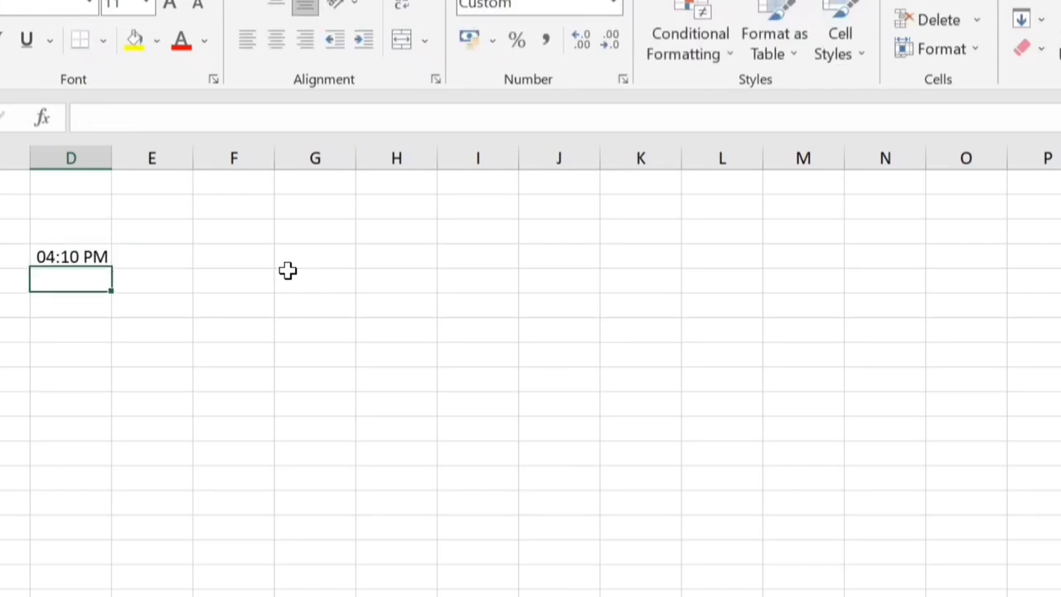
key("Up")
Enter 10:24 am in column F and confirm its h:mm AM/PM format.
left_click(287, 268)
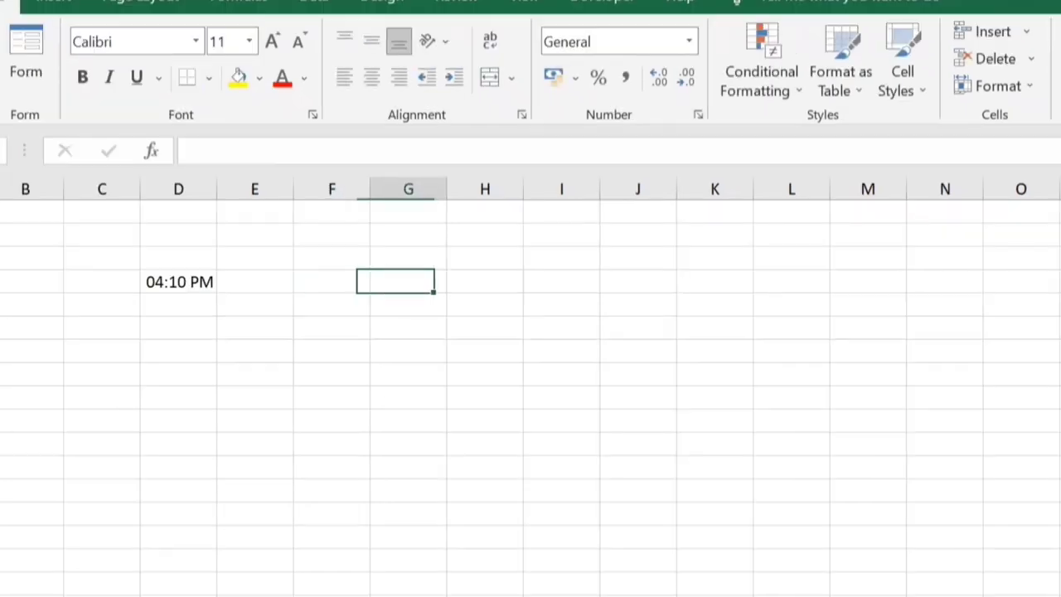
key("Left")
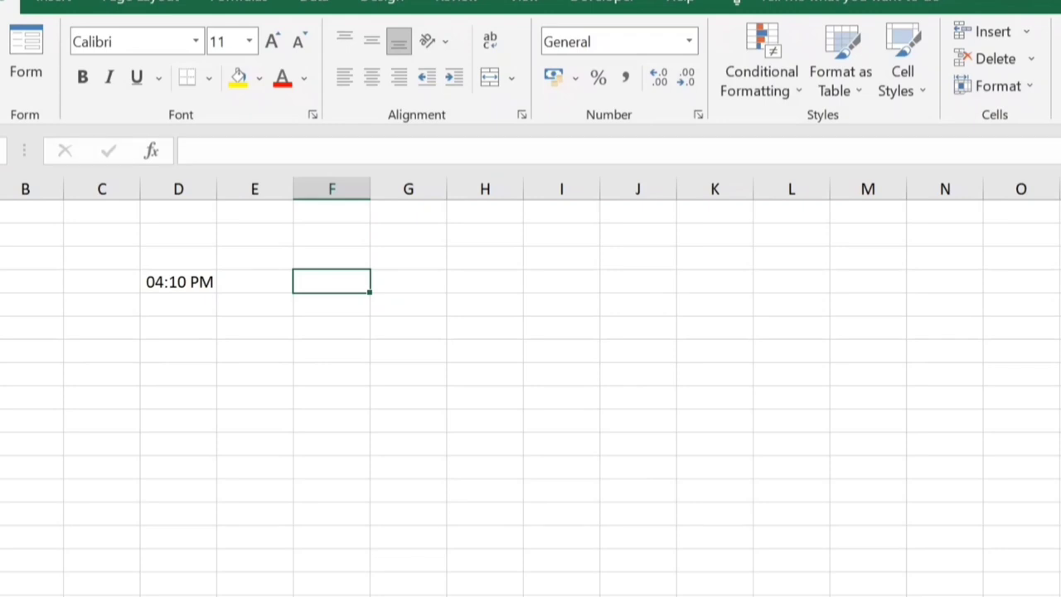
type("10")
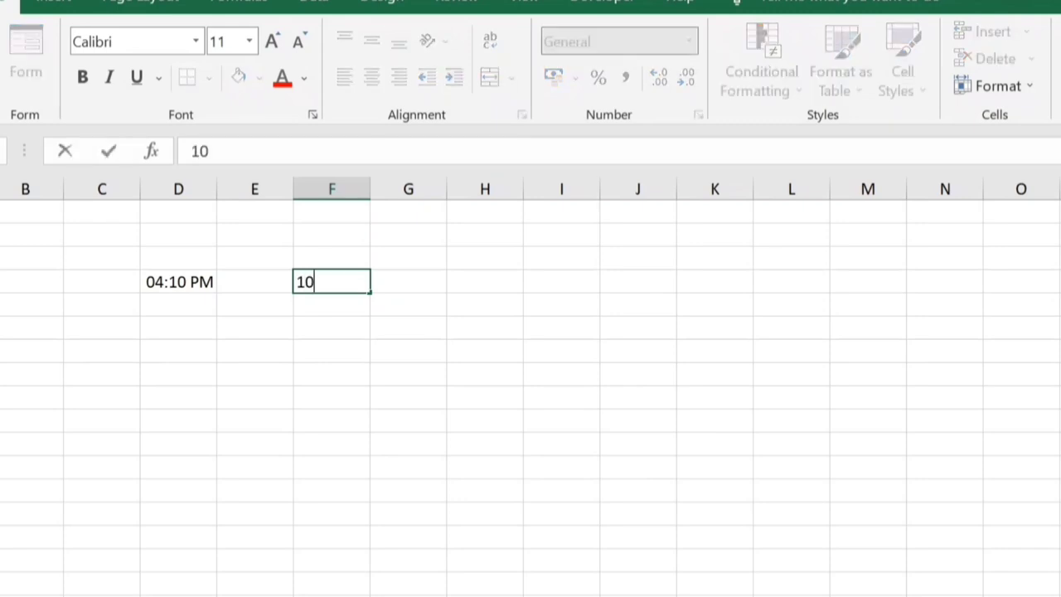
type(":24 a")
type("m")
key("Return")
left_click(332, 281)
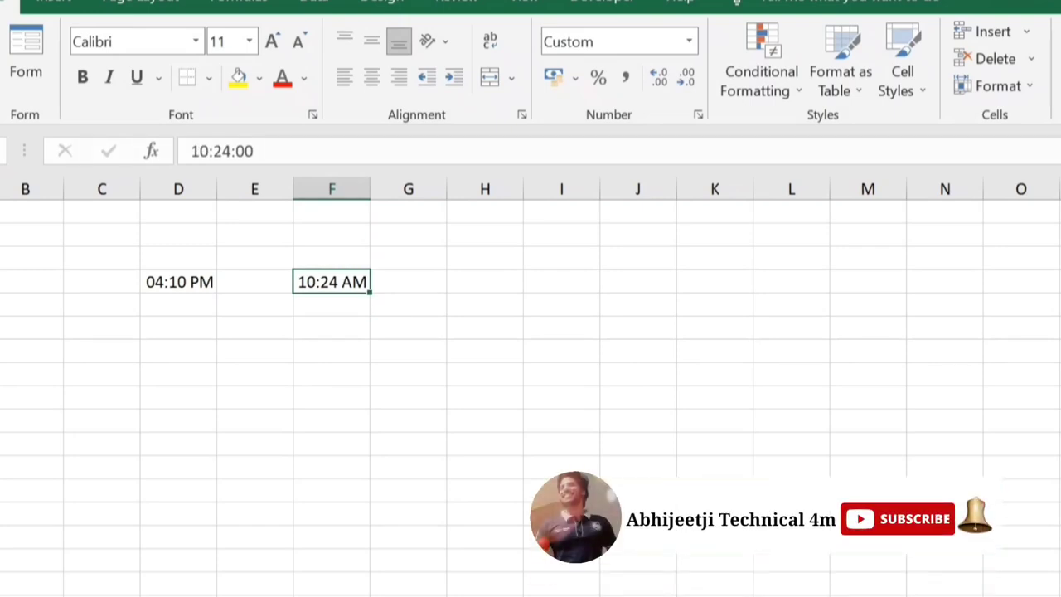
key("ctrl+1")
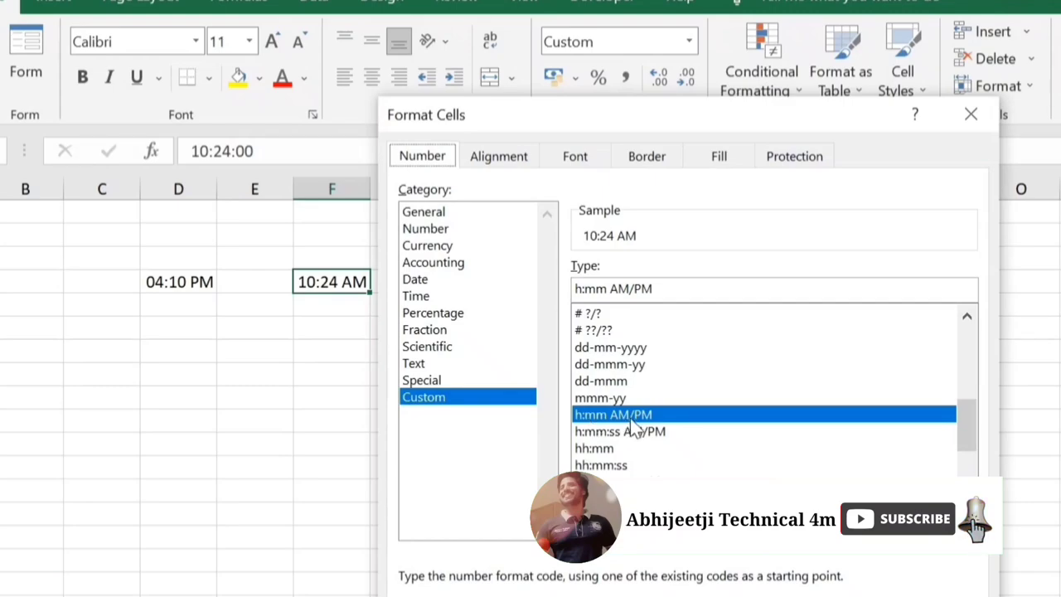
key("Return")
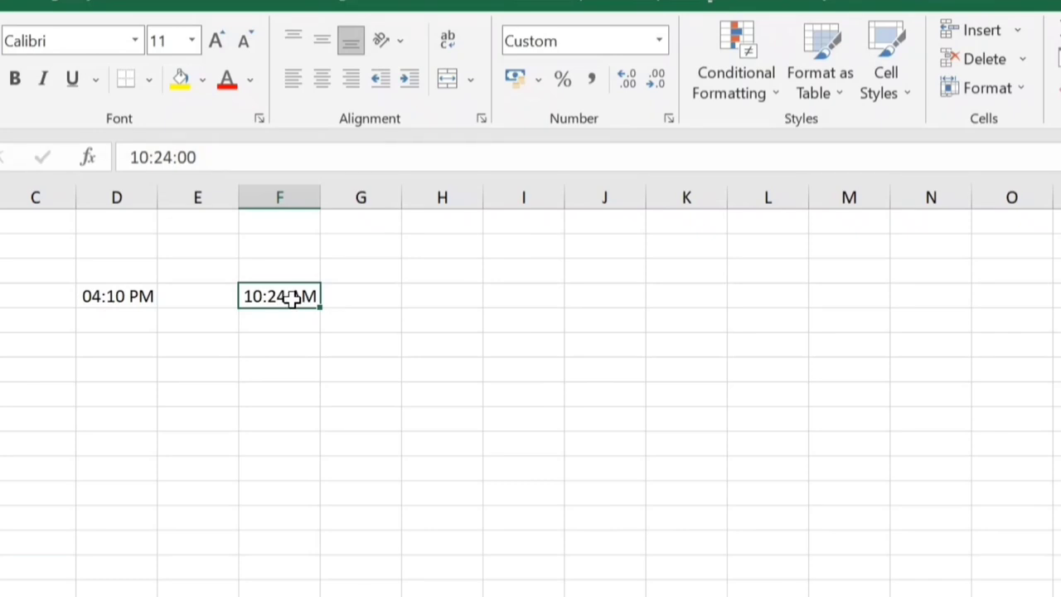
Overwrite the column F time with 16:10, shown as 4:10 PM.
type("16:10")
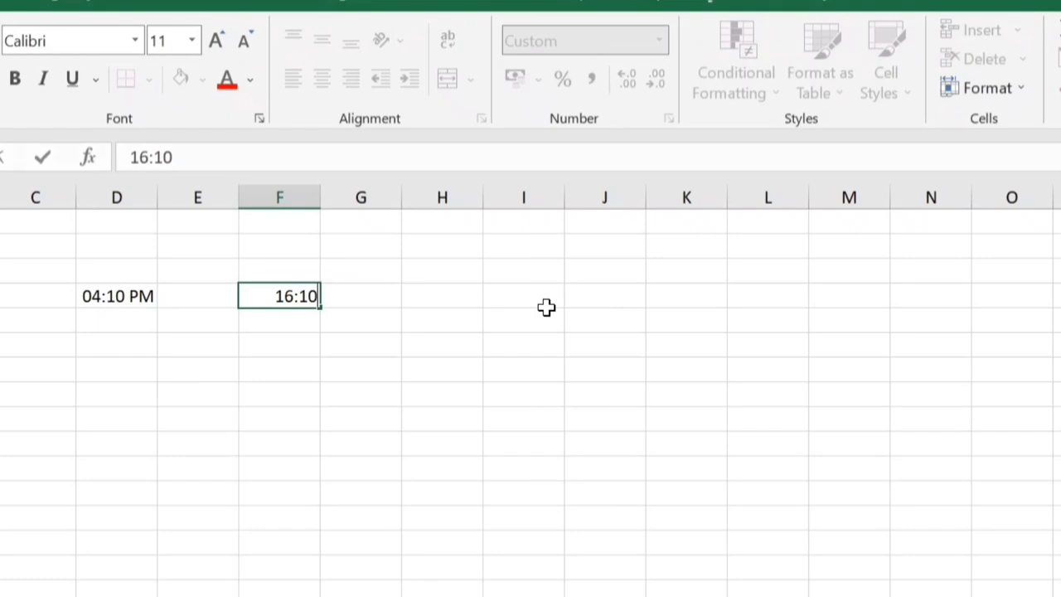
key("Return")
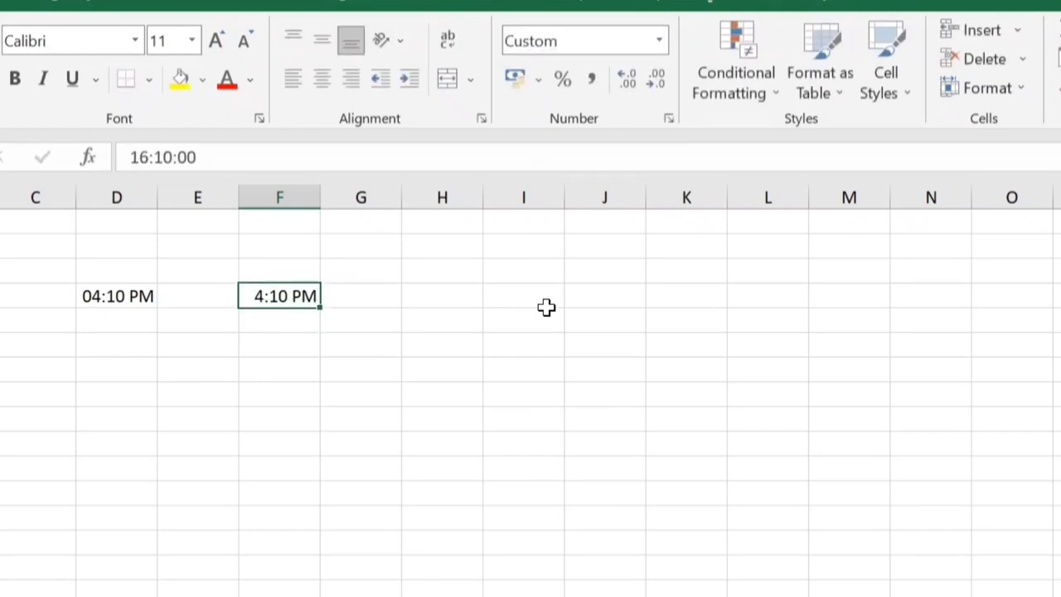
key("Right")
key("Right")
Enter 16:10 in column H, then re-enter it as 04:10 pm.
type("1")
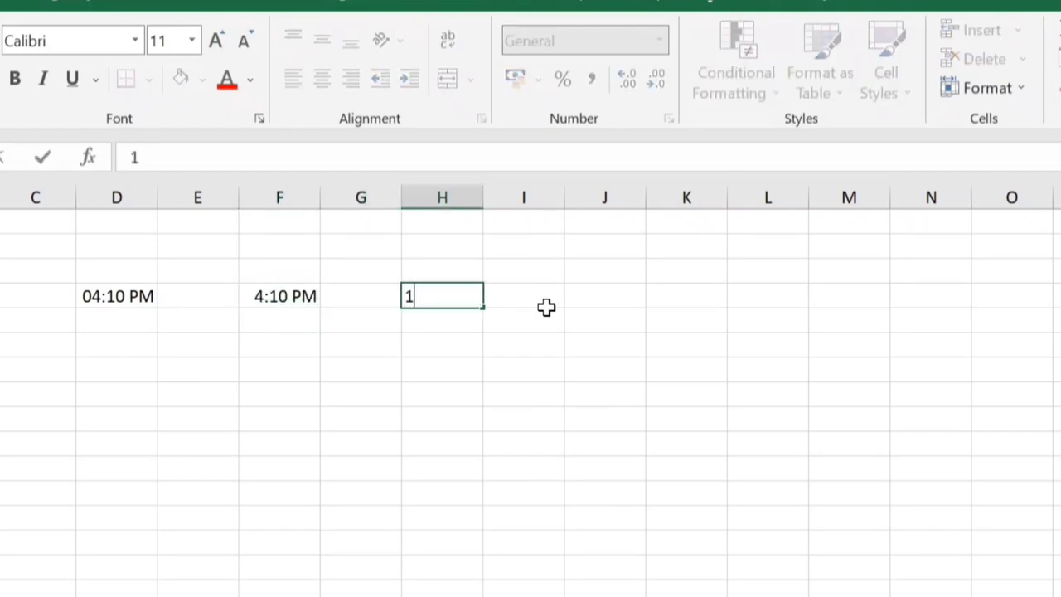
type("6:10")
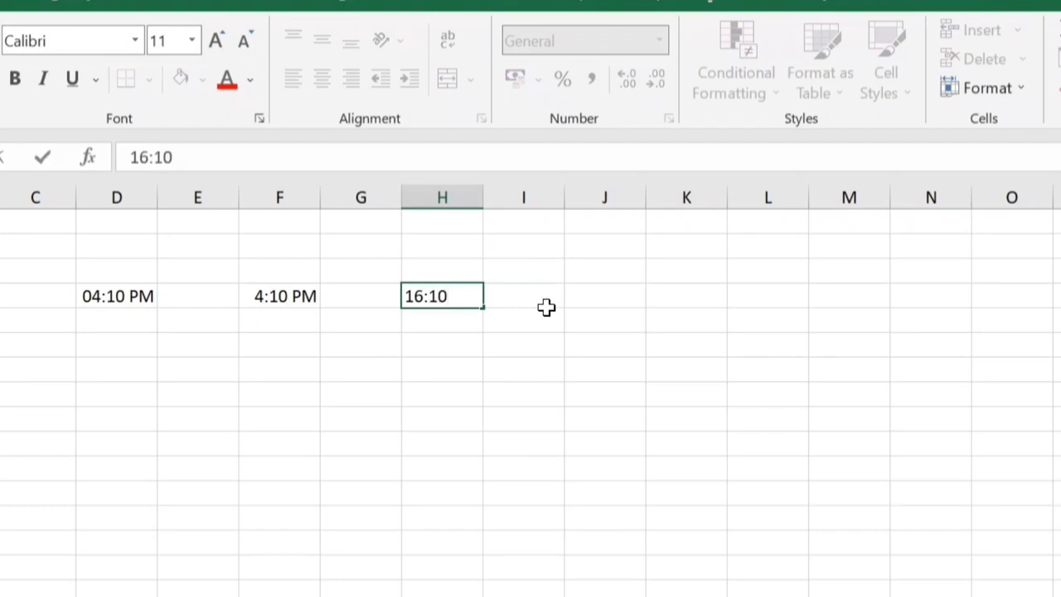
key("Return")
key("Up")
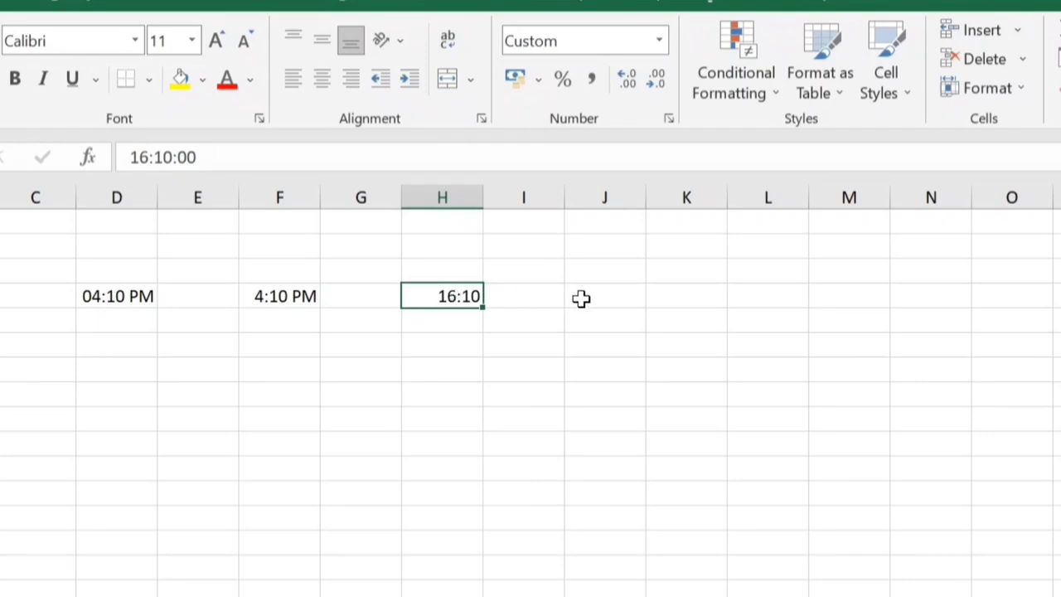
type("04:10")
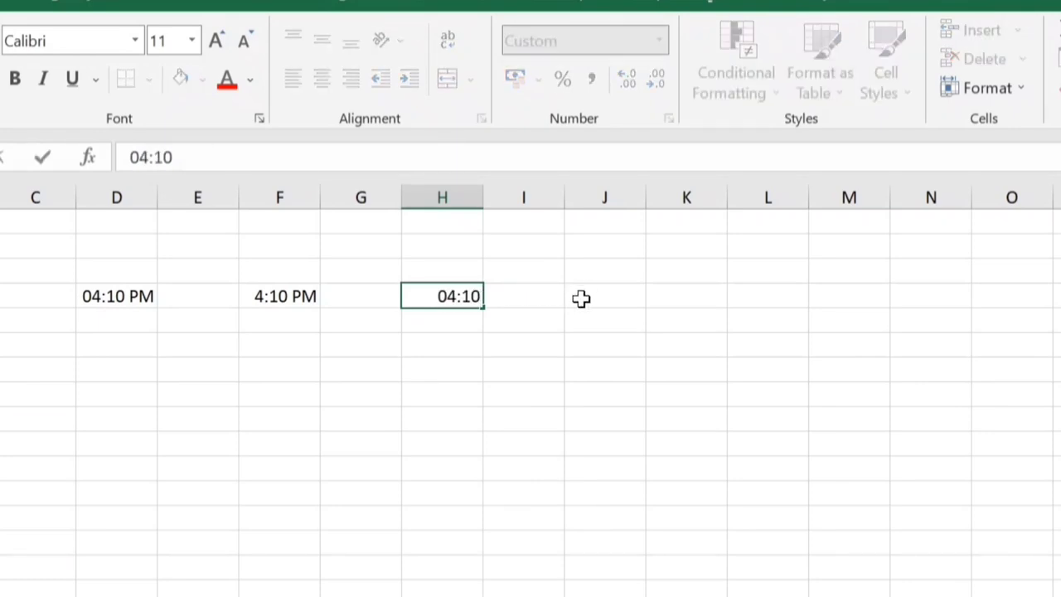
type(" pm")
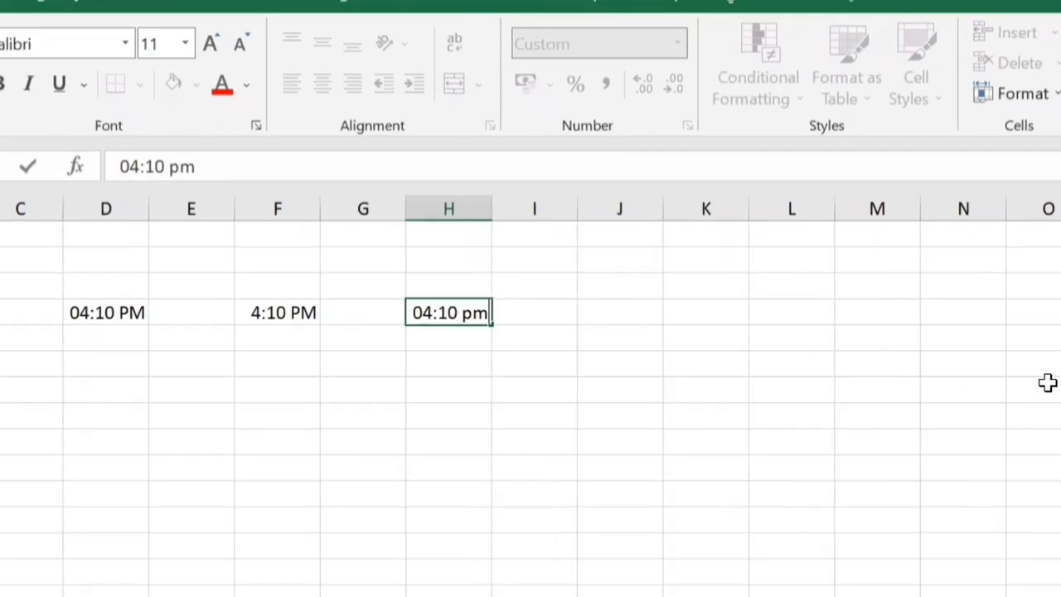
key("Return")
key("Up")
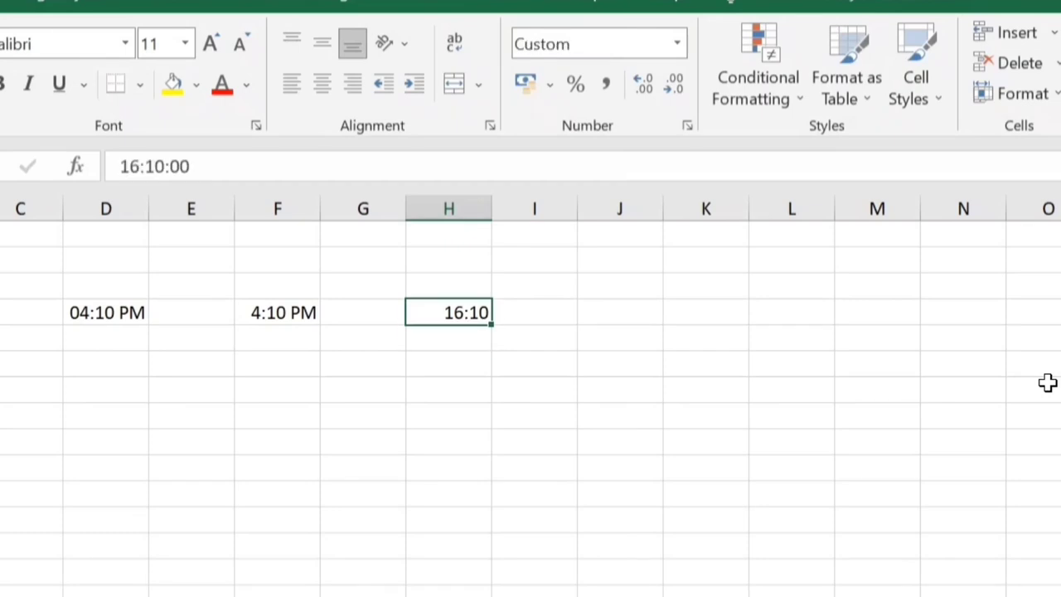
key("Left")
key("Left")
key("Left")
key("Left")
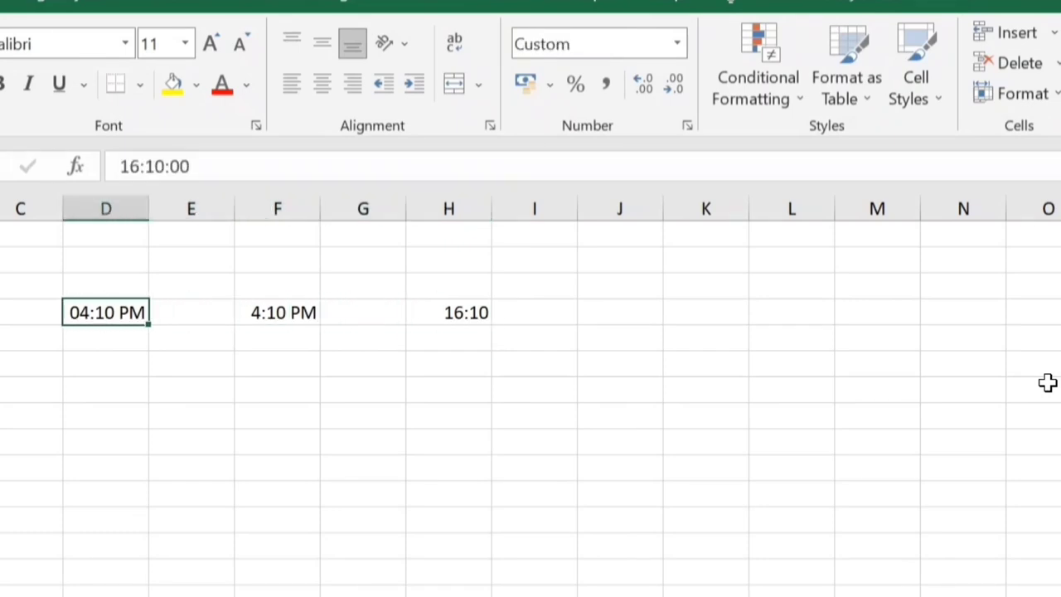
Set the time cell's custom format to 24-hour hh:mm so it shows 16:10.
left_click(461, 312)
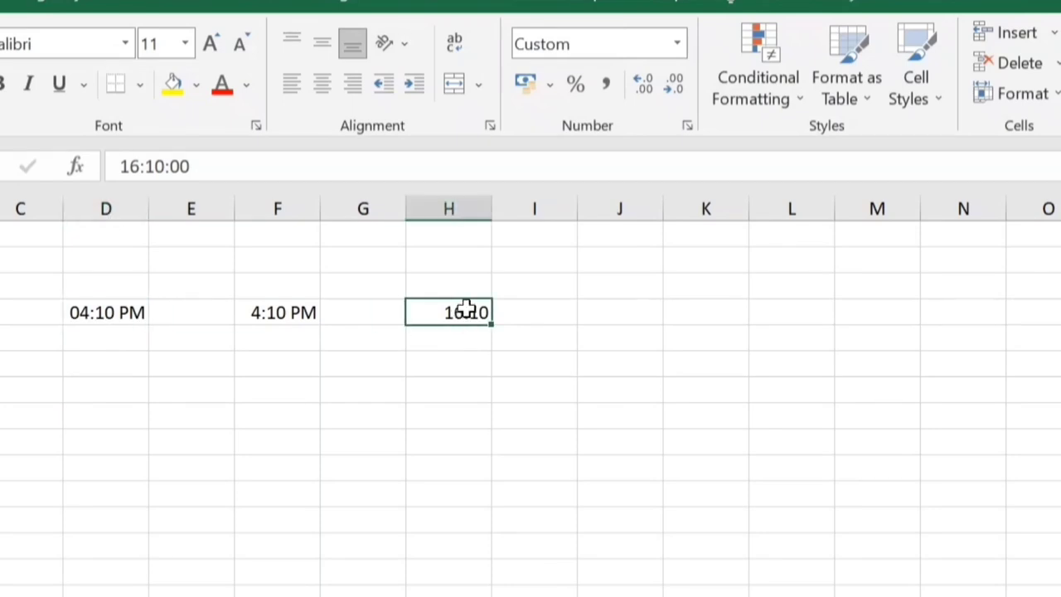
right_click(469, 315)
left_click(514, 595)
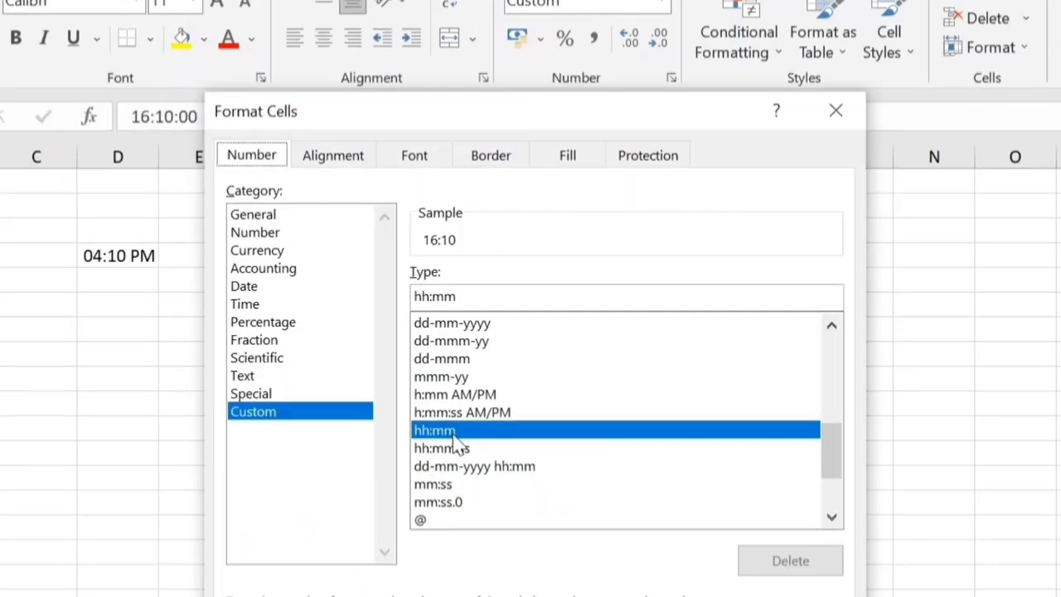
left_click(470, 396)
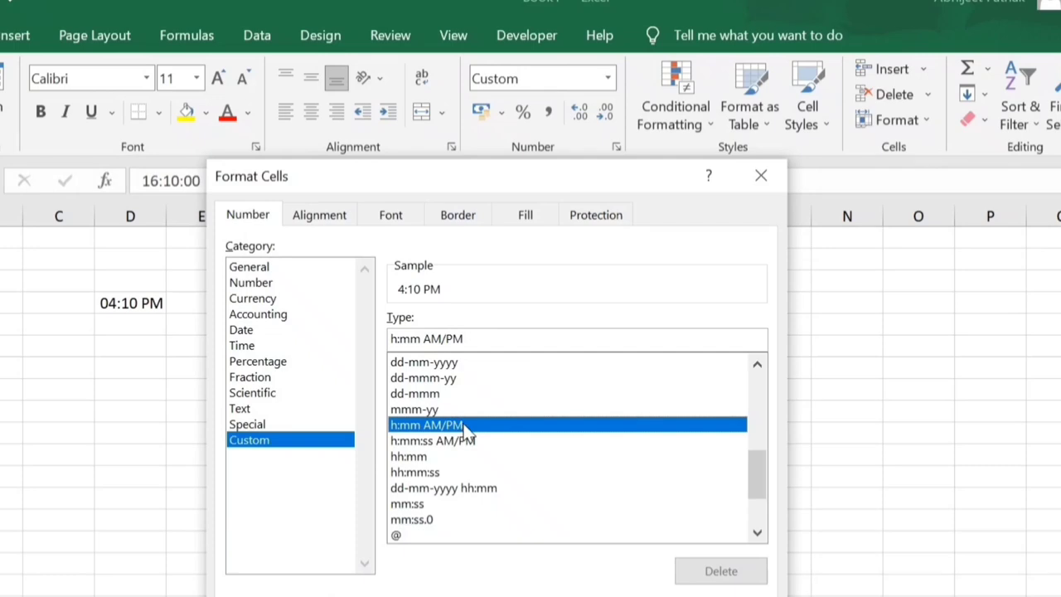
left_click(400, 459)
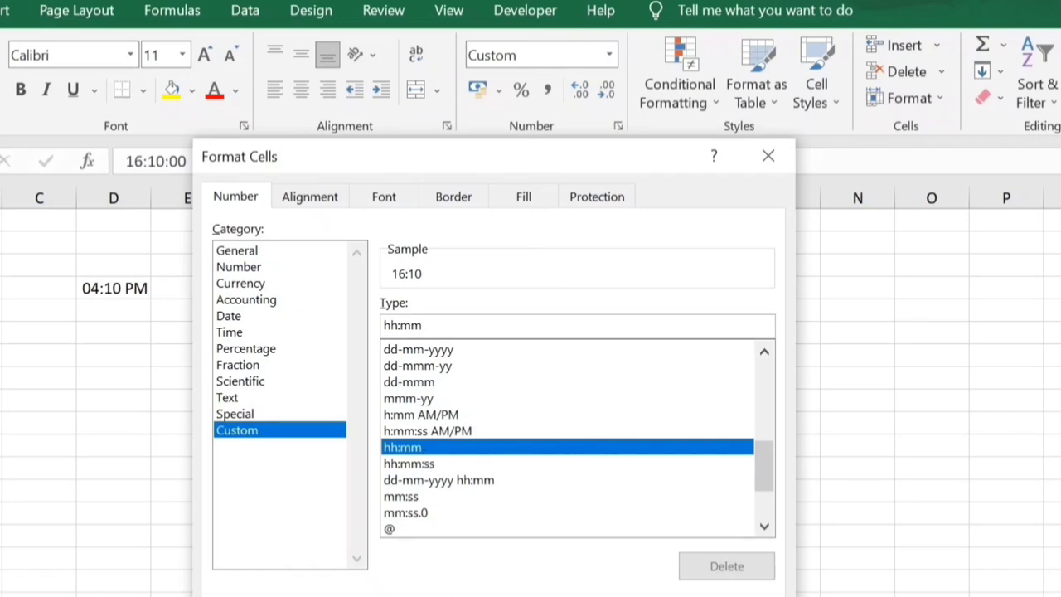
key("Return")
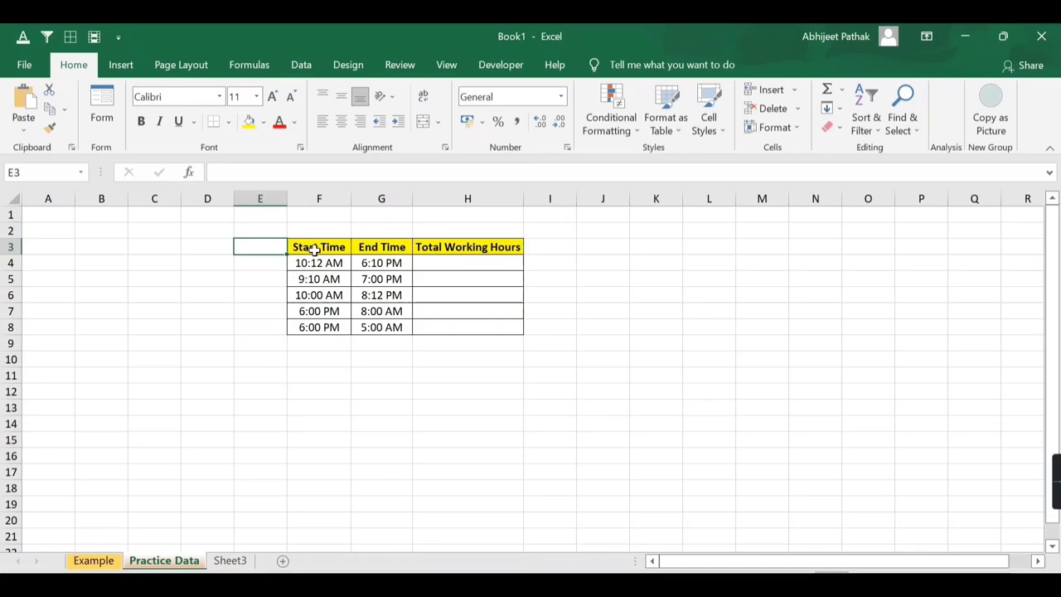
Review the headings and Start/End times, from 10:12 AM–6:10 PM to the overnight 6:00 PM start.
left_click(323, 246)
left_click(379, 246)
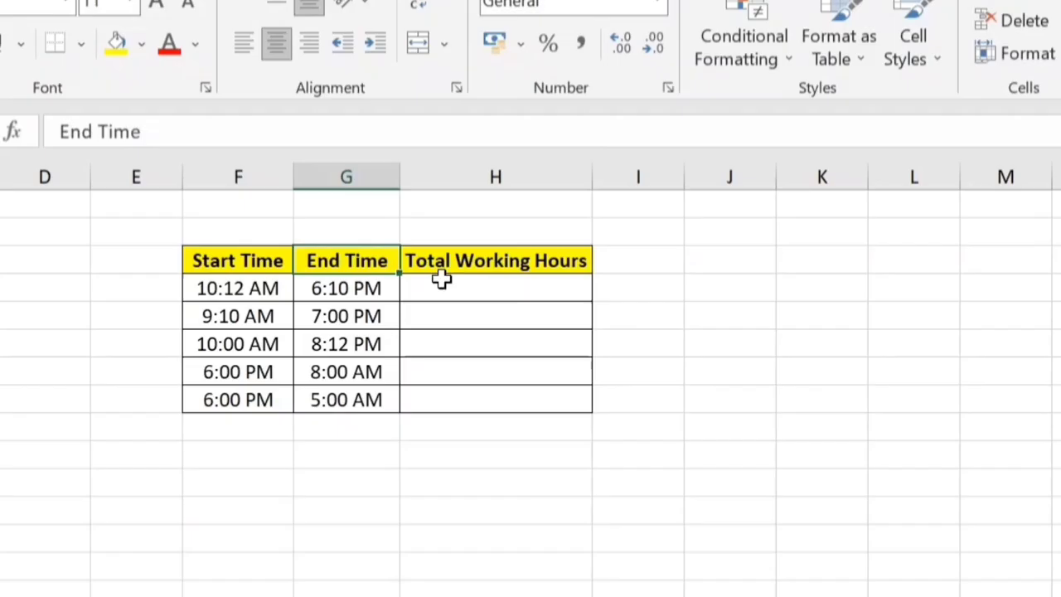
left_click(456, 247)
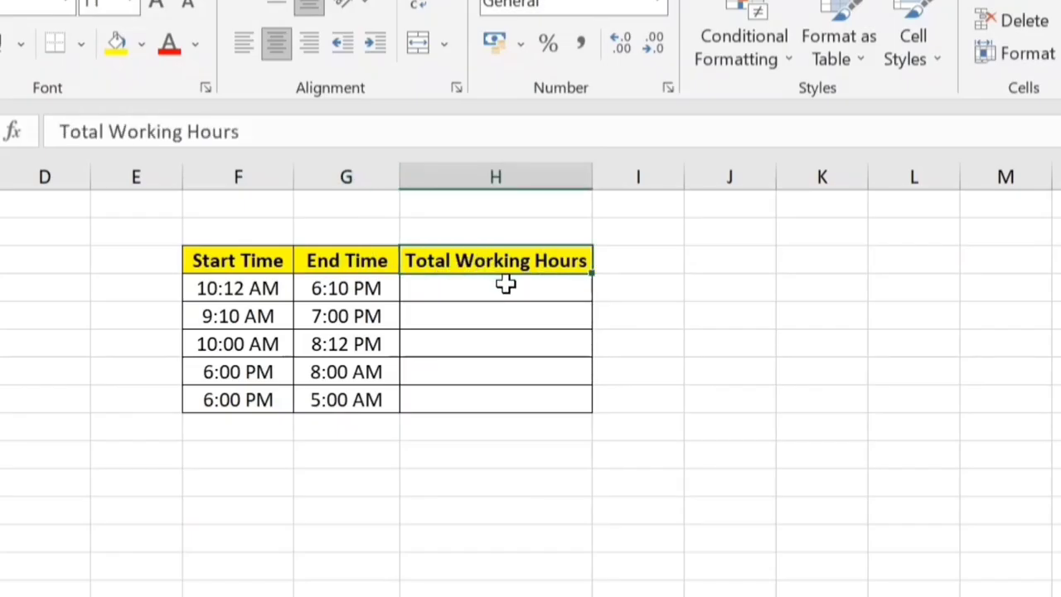
left_click(506, 285)
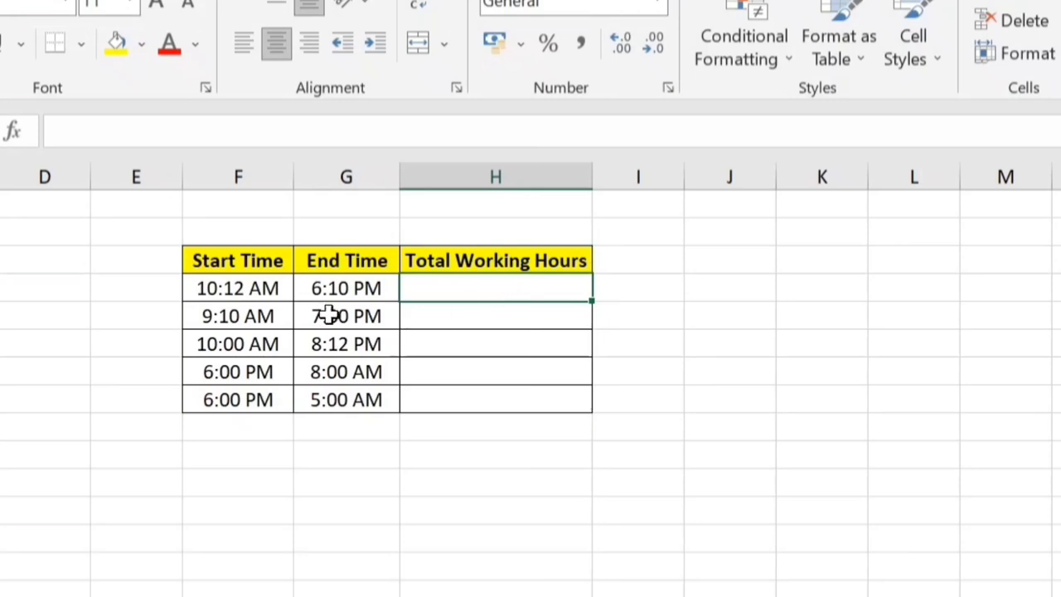
left_click(242, 287)
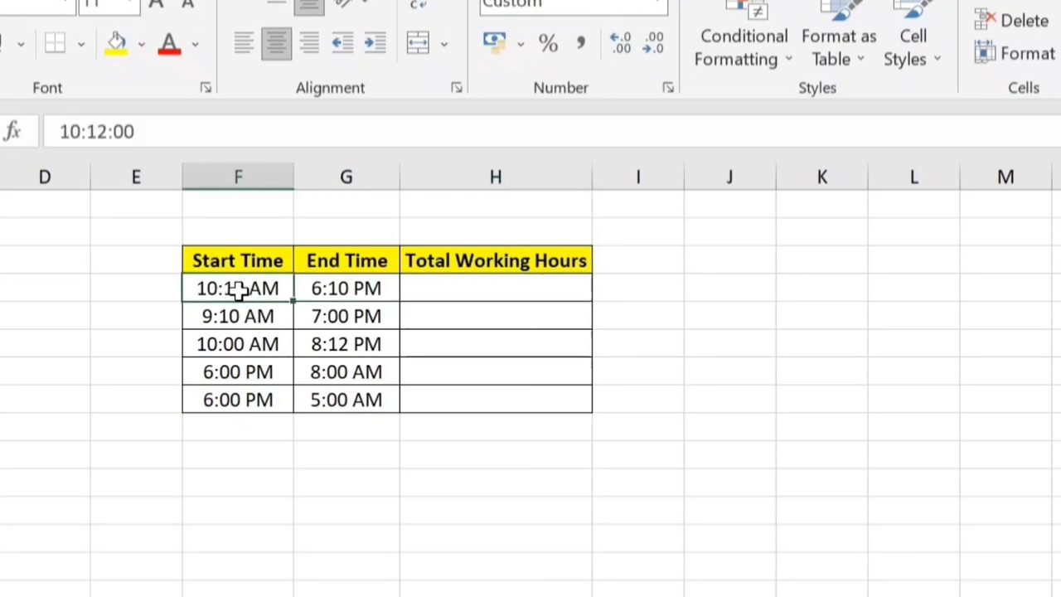
left_click(345, 288)
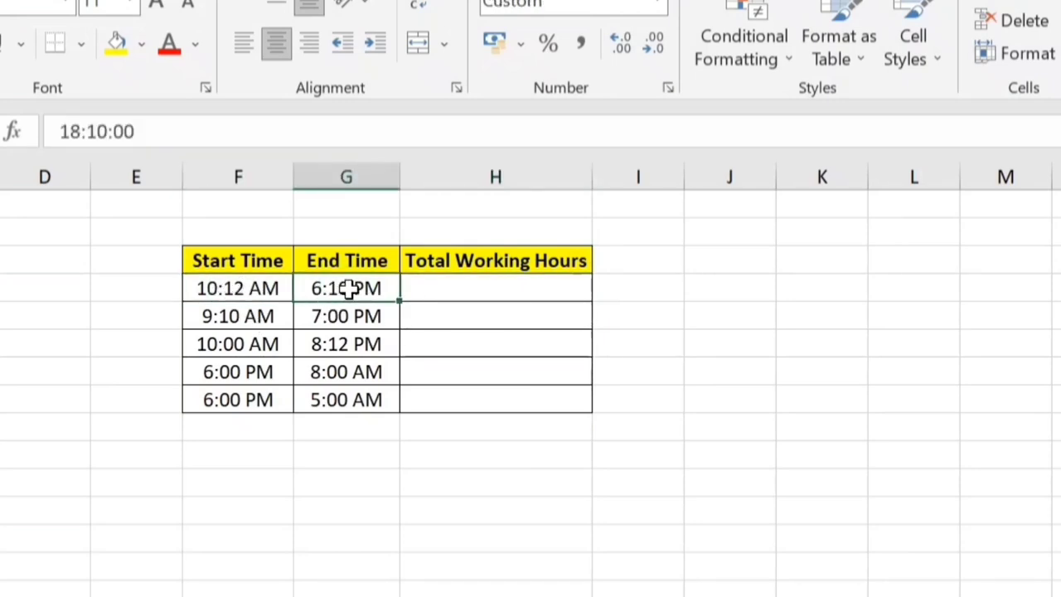
left_click(254, 320)
left_click(248, 344)
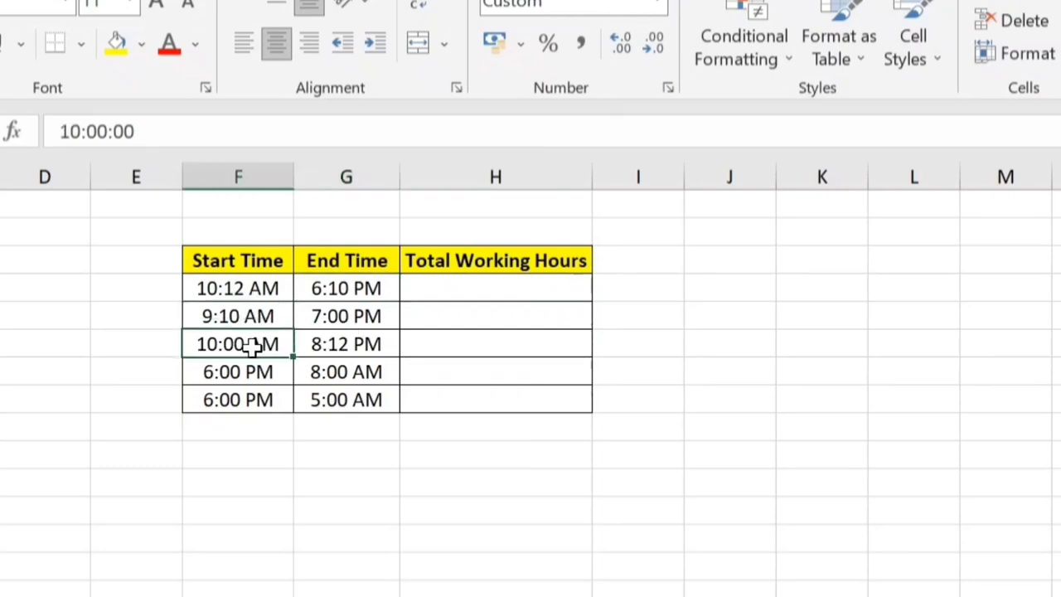
left_click(247, 375)
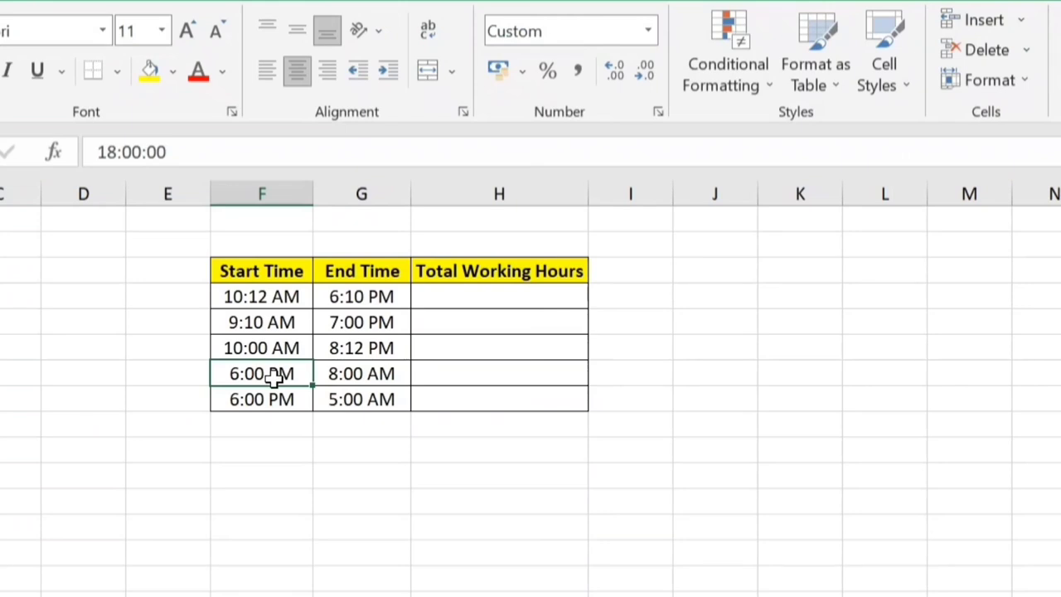
left_click(353, 374)
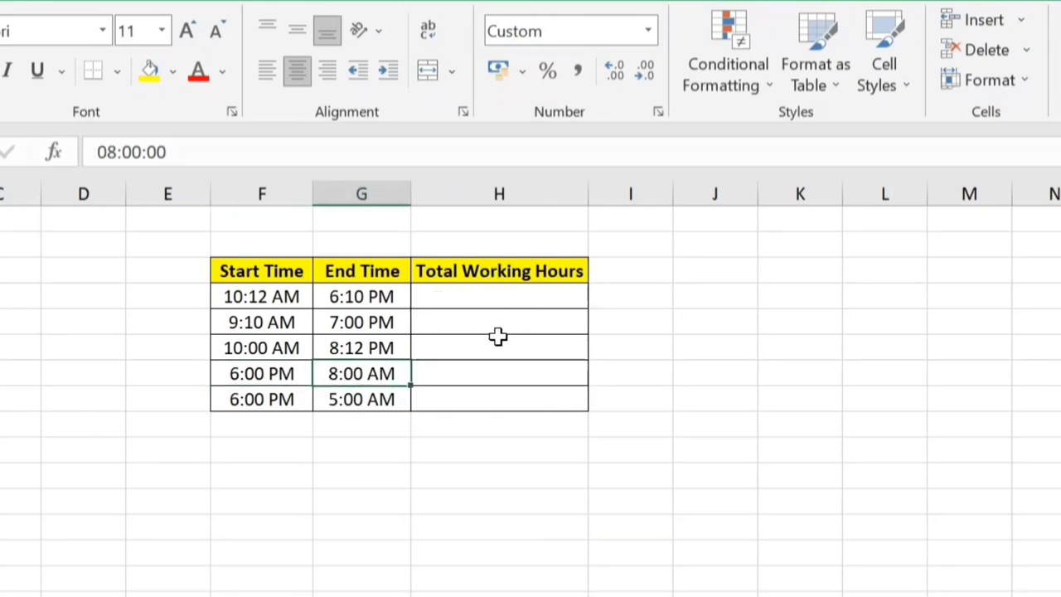
left_click(488, 303)
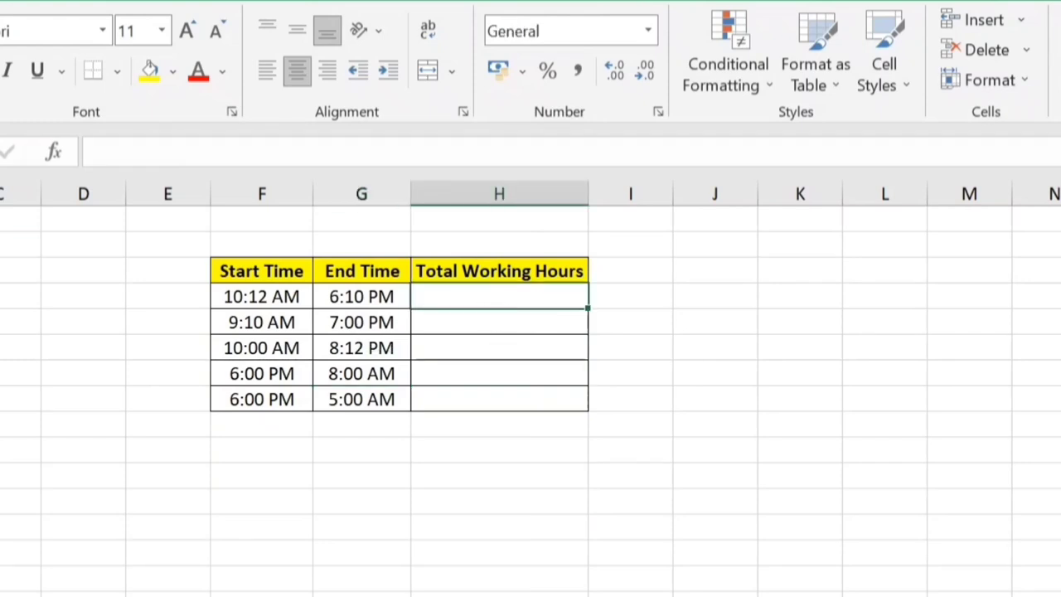
Enter =G4-F4 in the first Total Working Hours cell, giving 7:58 AM.
type("=")
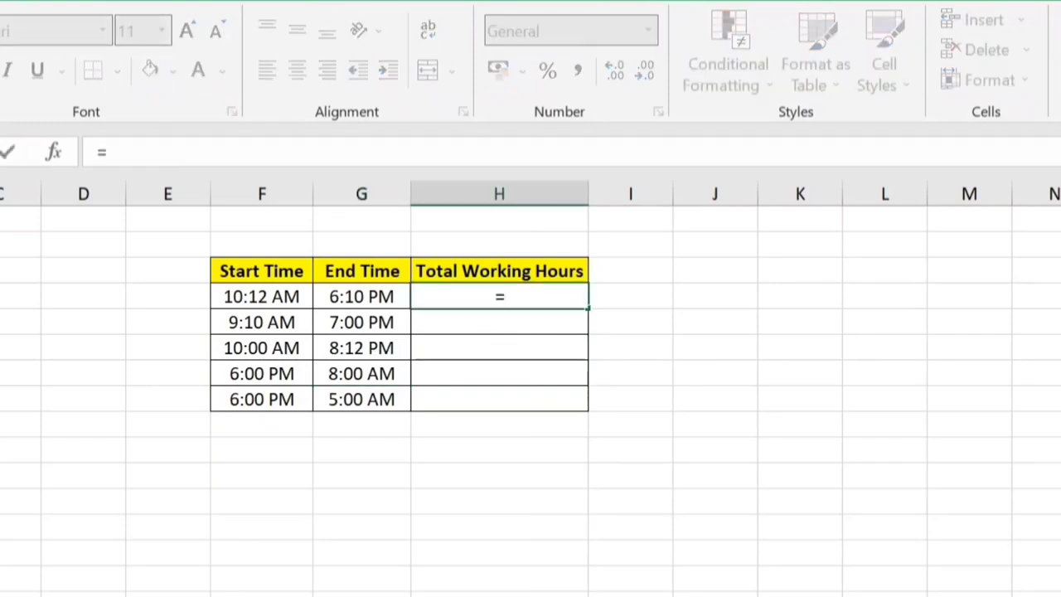
left_click(361, 297)
type("-")
left_click(361, 297)
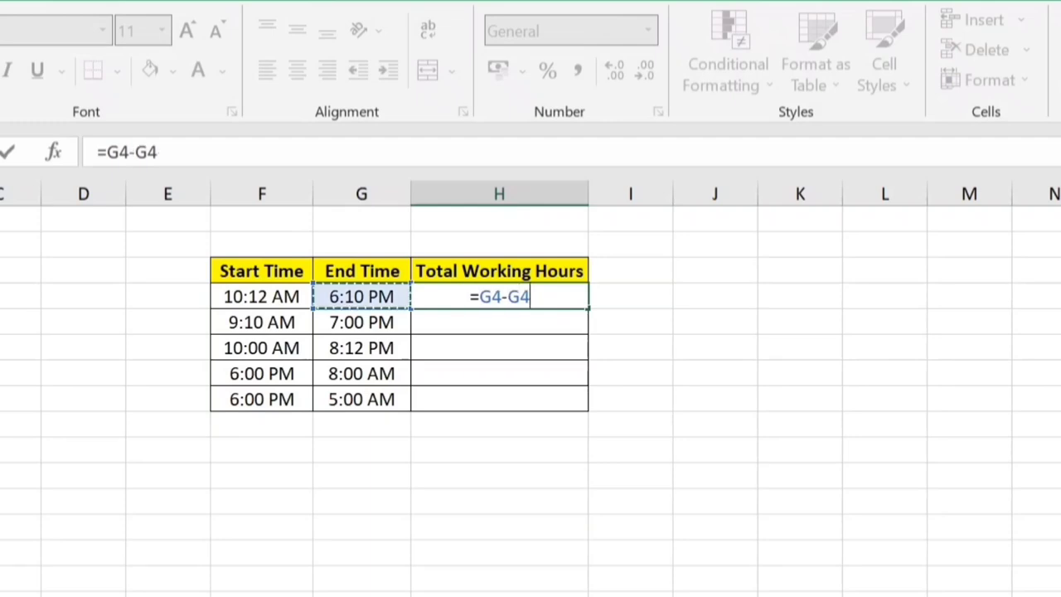
left_click(262, 297)
key("ctrl+Return")
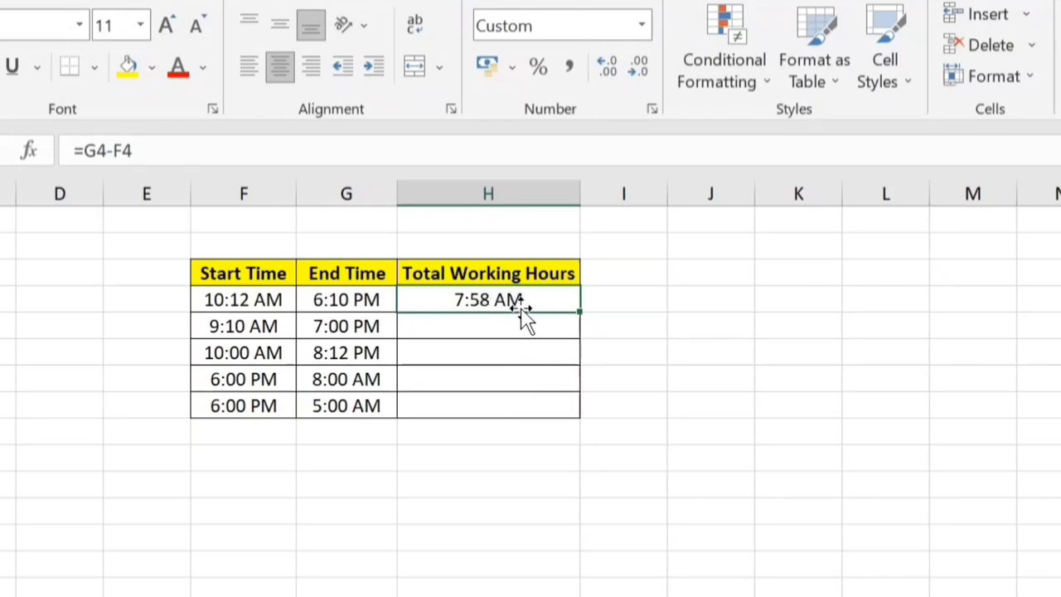
Apply the custom hh:mm format to H4:H8 so the first result reads 07:58.
left_click_drag(520, 300, 520, 402)
right_click(520, 351)
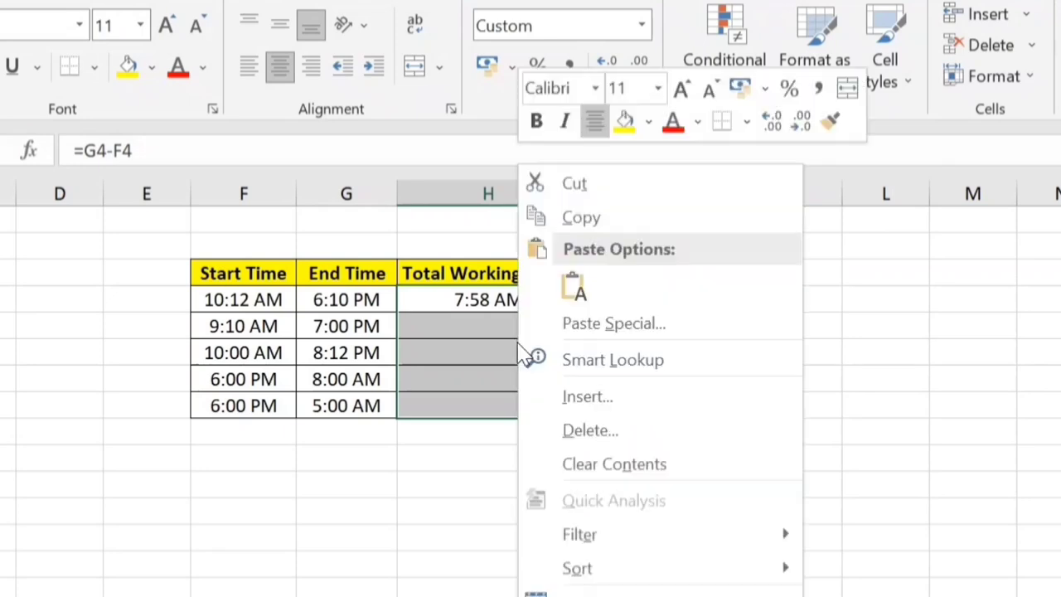
key("Escape")
key("ctrl+1")
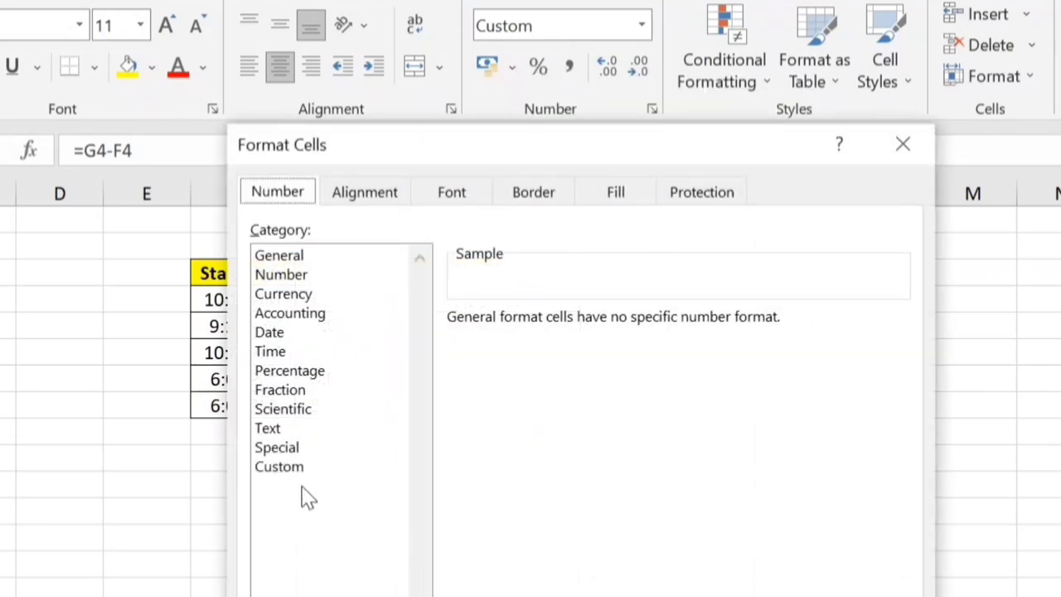
left_click(292, 469)
left_click_drag(898, 419, 903, 500)
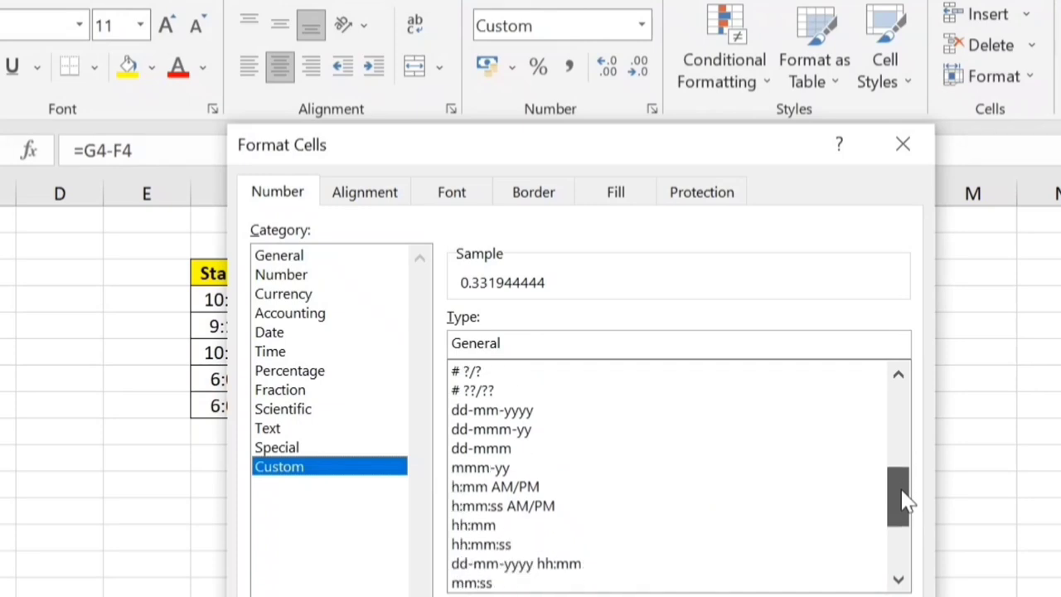
left_click(479, 526)
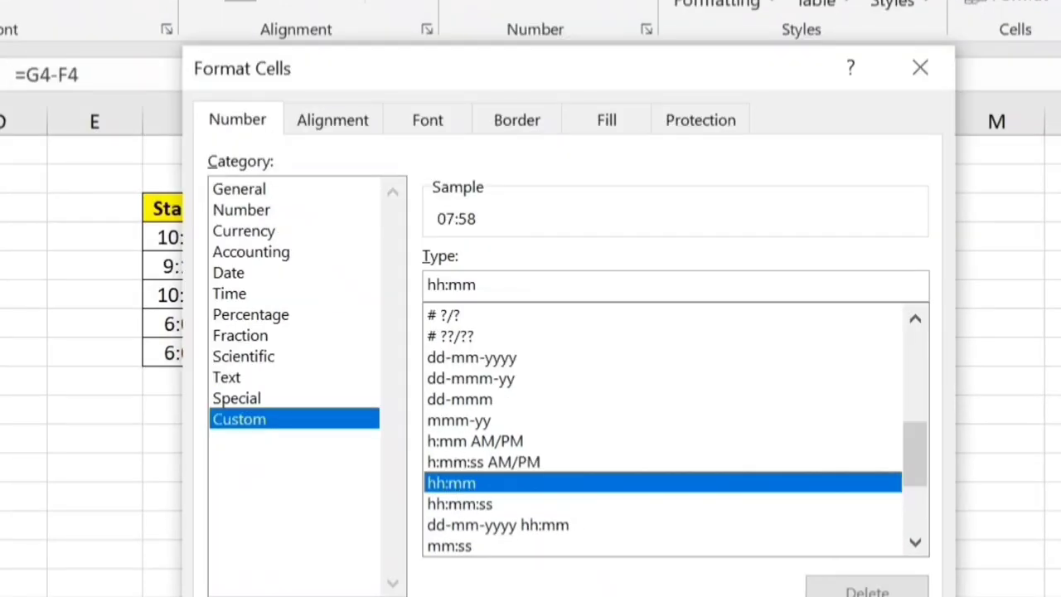
key("Return")
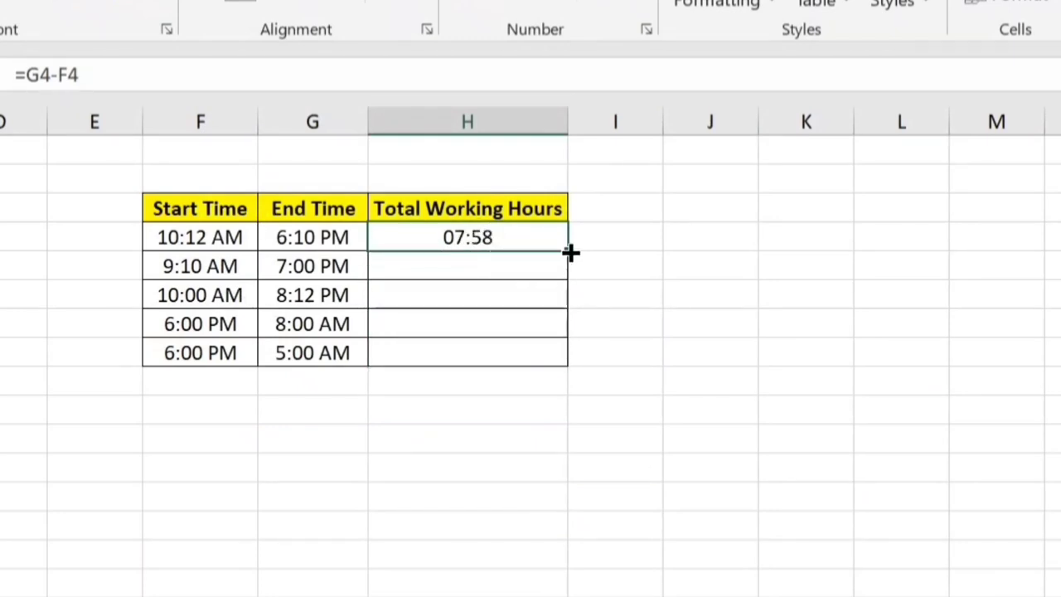
Fill =G4-F4 down to H8 and check the results, finding ##### in H7 and H8.
left_click_drag(568, 250, 551, 362)
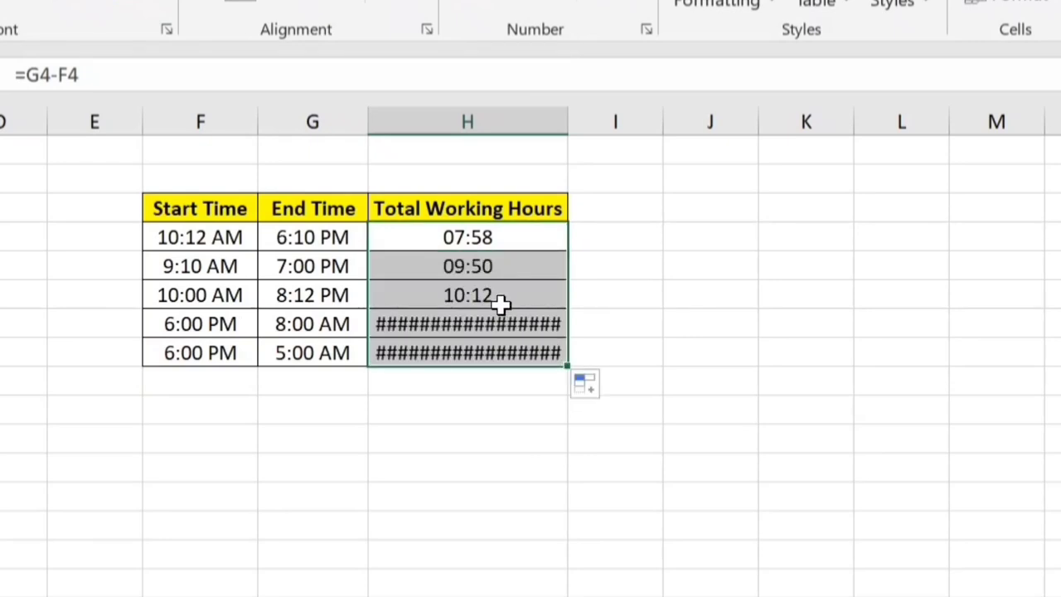
left_click(491, 273)
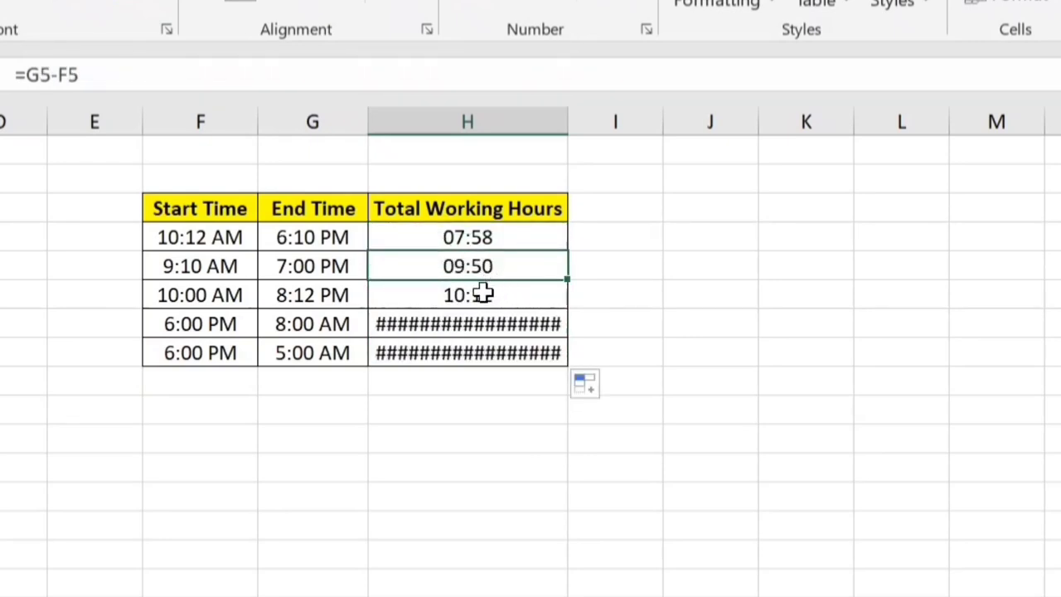
left_click(485, 294)
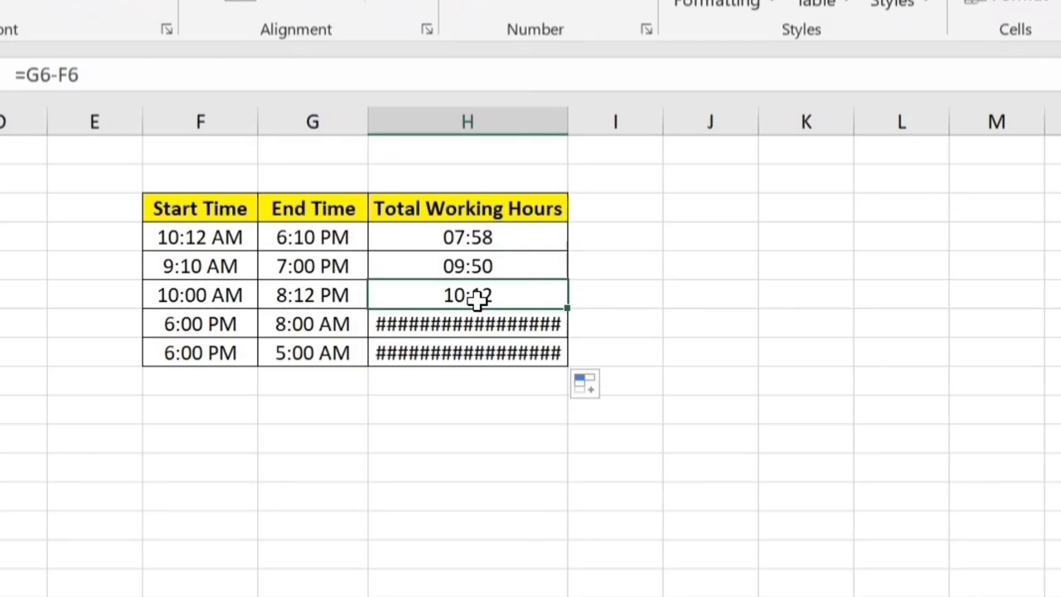
left_click(334, 324)
left_click(457, 325)
left_click(462, 353)
left_click(467, 324)
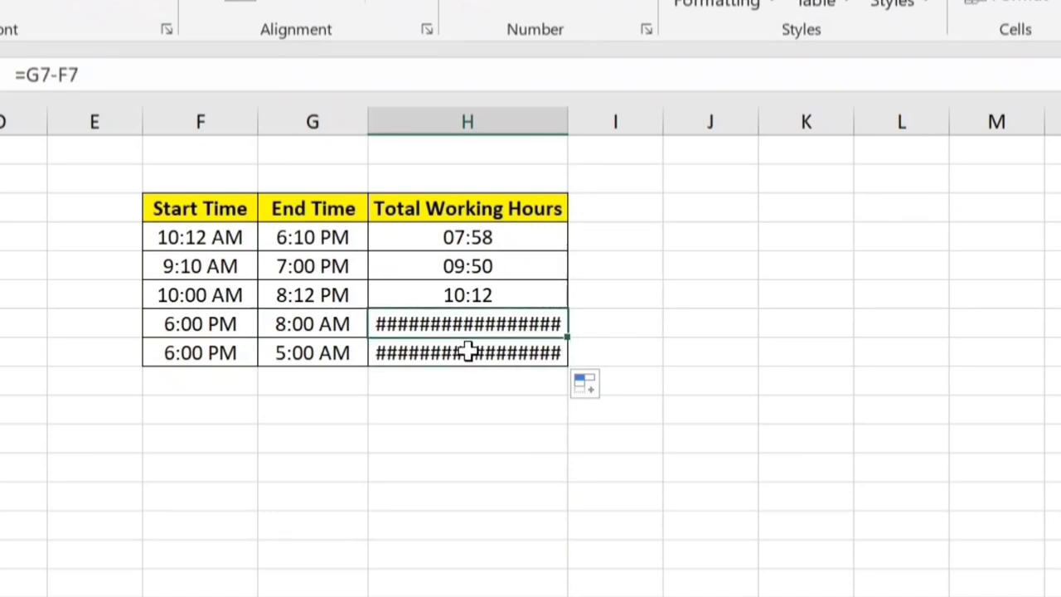
left_click(467, 351)
left_click(466, 324)
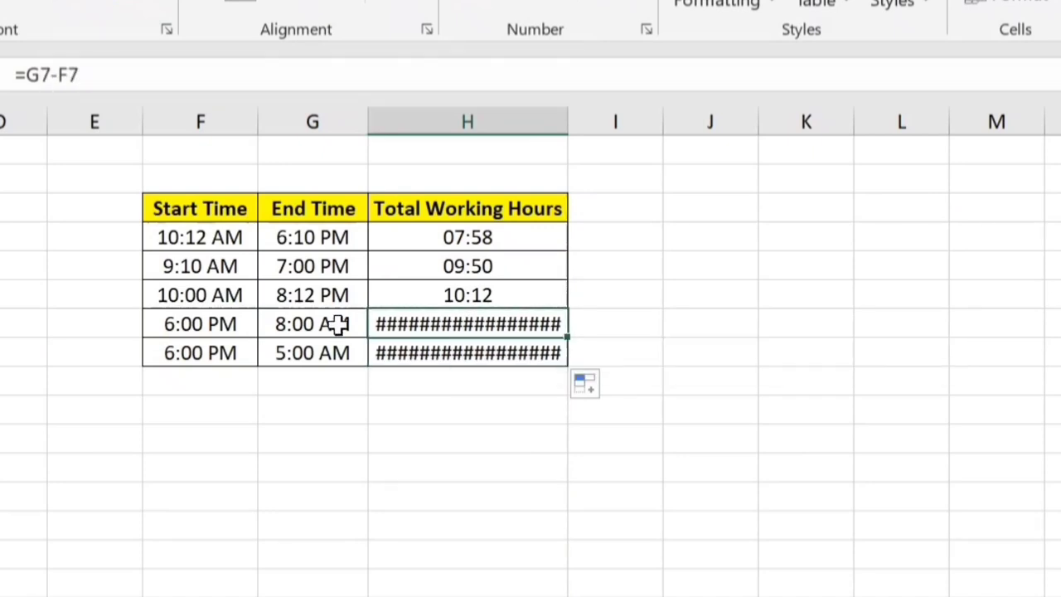
Compare the overnight start and end times with the ##### results, then clear H4:H8.
left_click(220, 325)
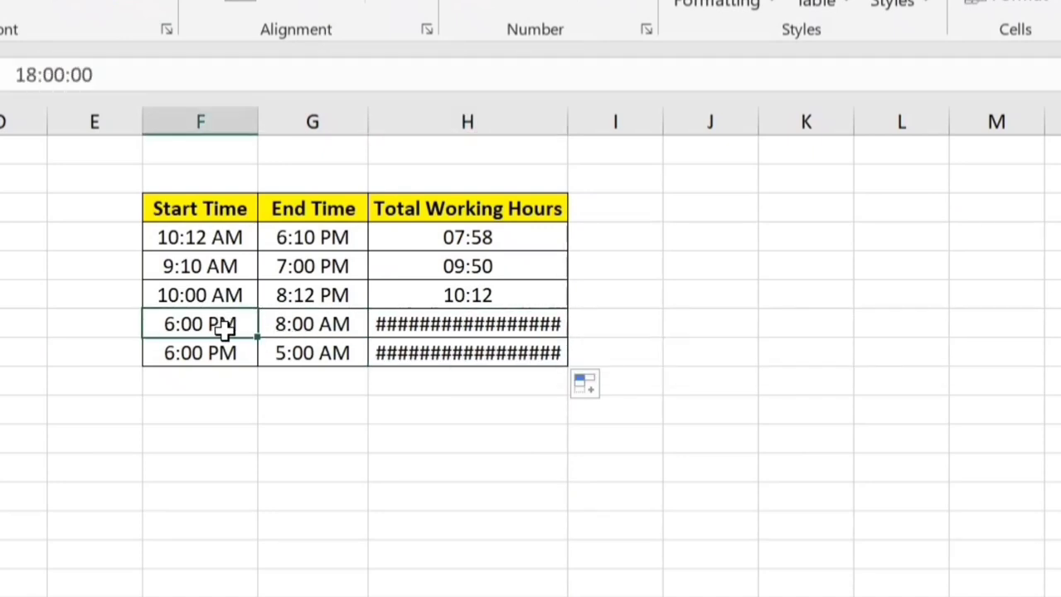
left_click(324, 329)
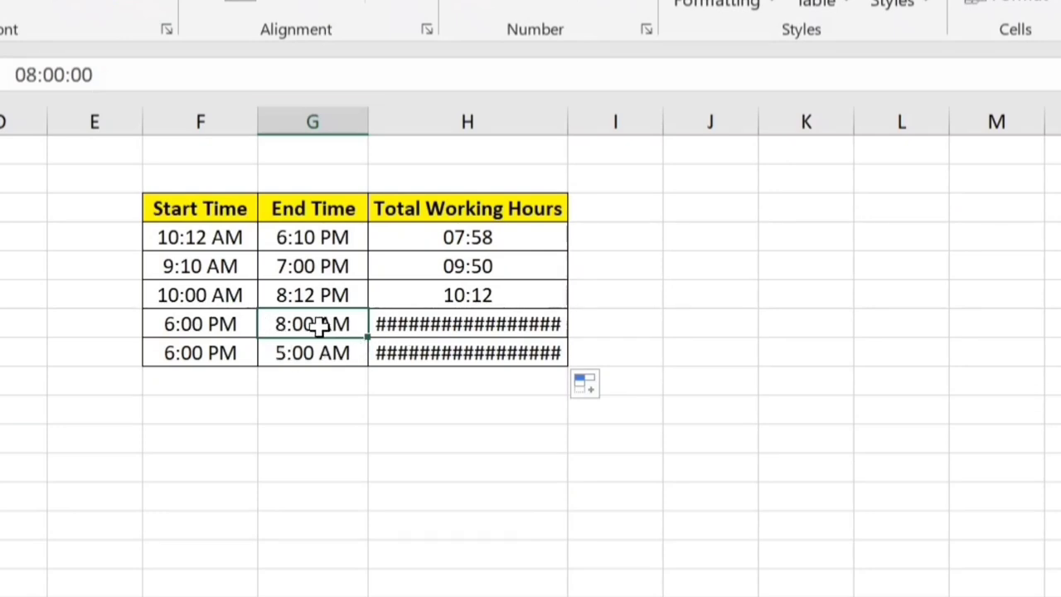
left_click(440, 324)
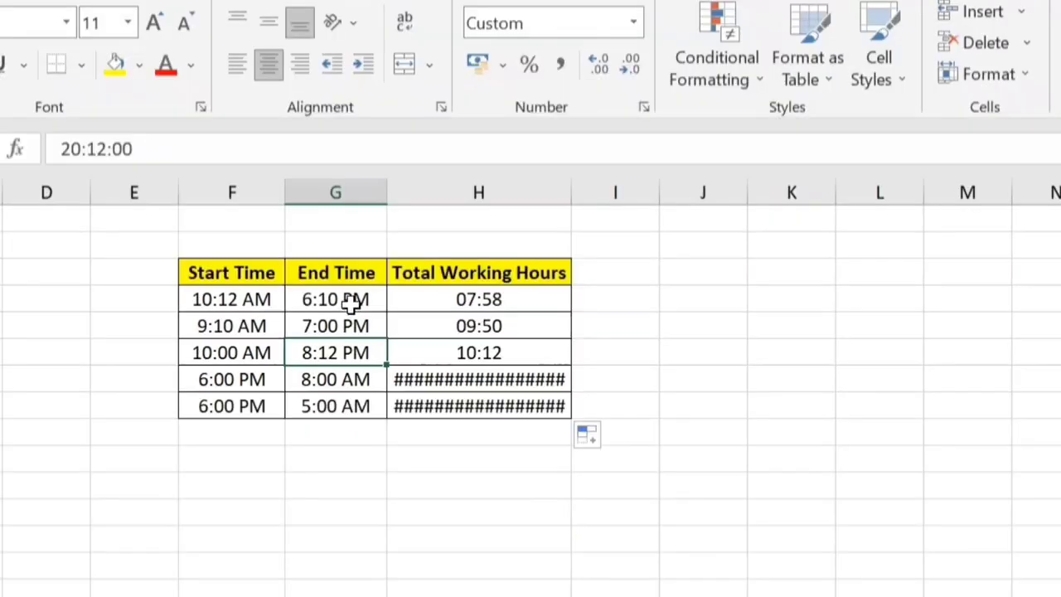
left_click(331, 237)
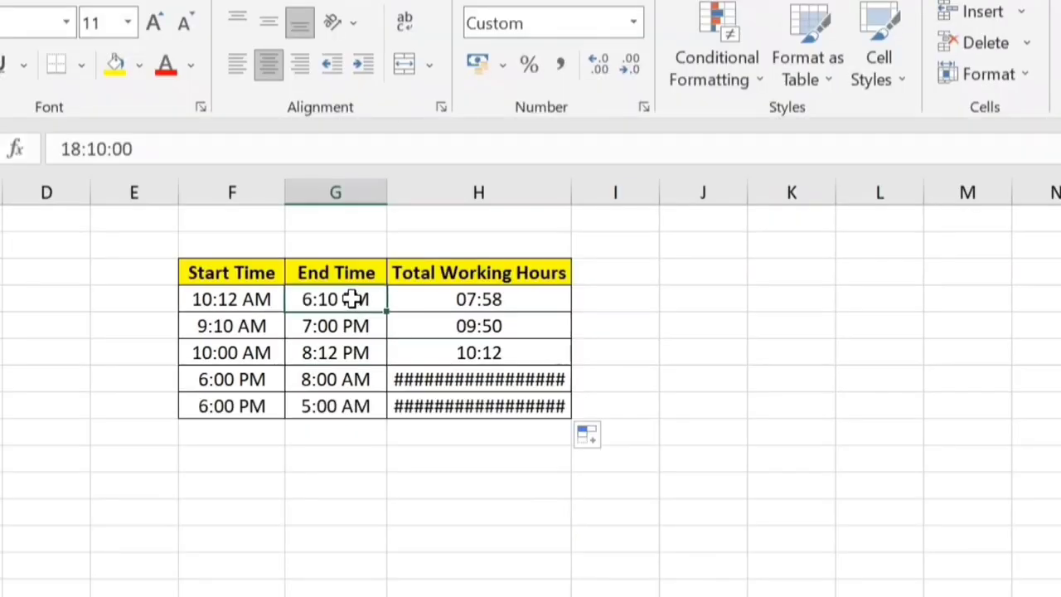
left_click(255, 297)
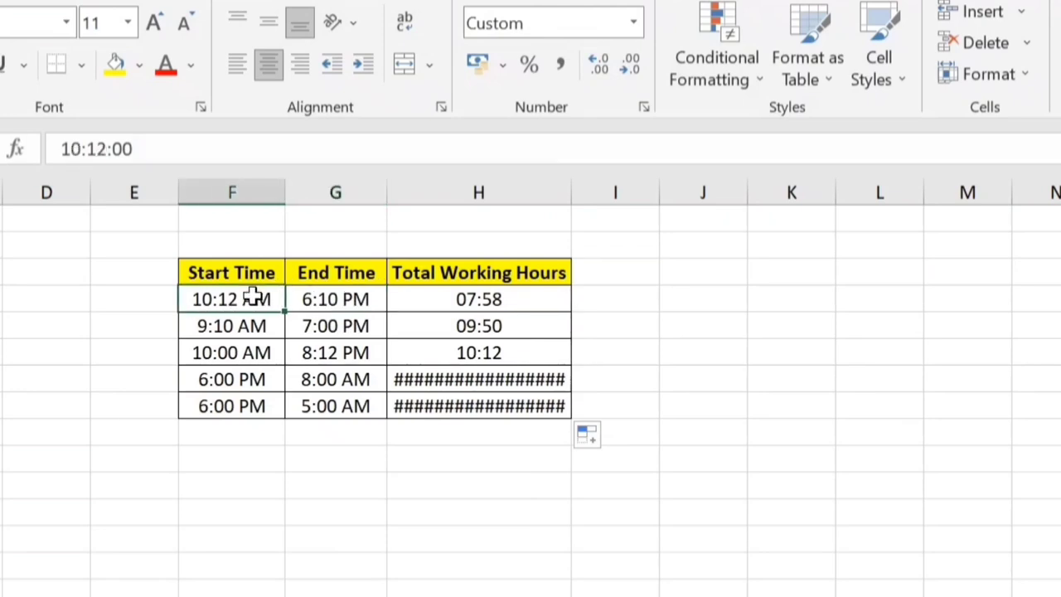
left_click(481, 300)
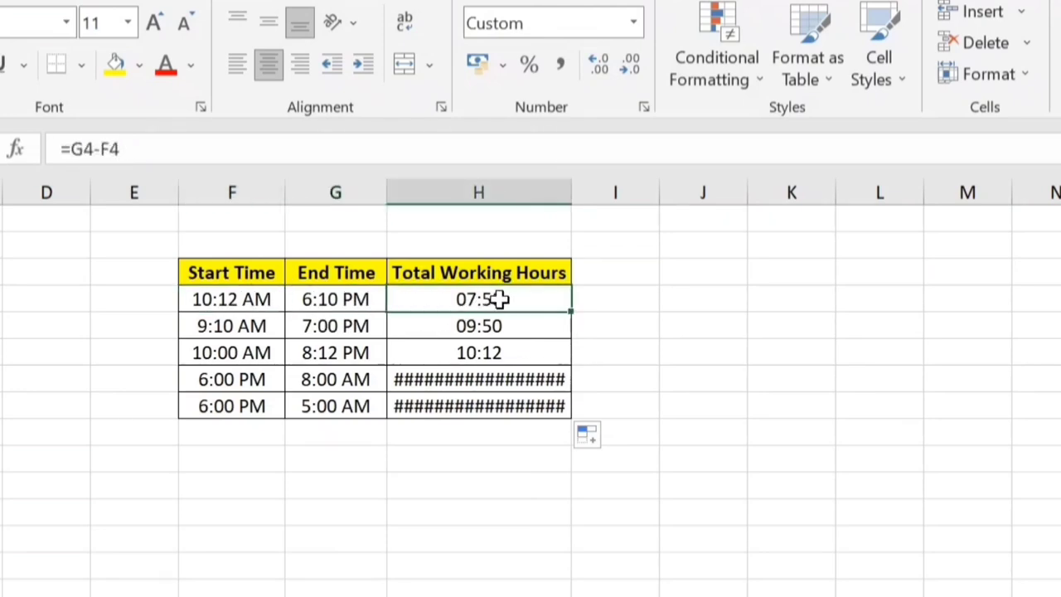
left_click(350, 378)
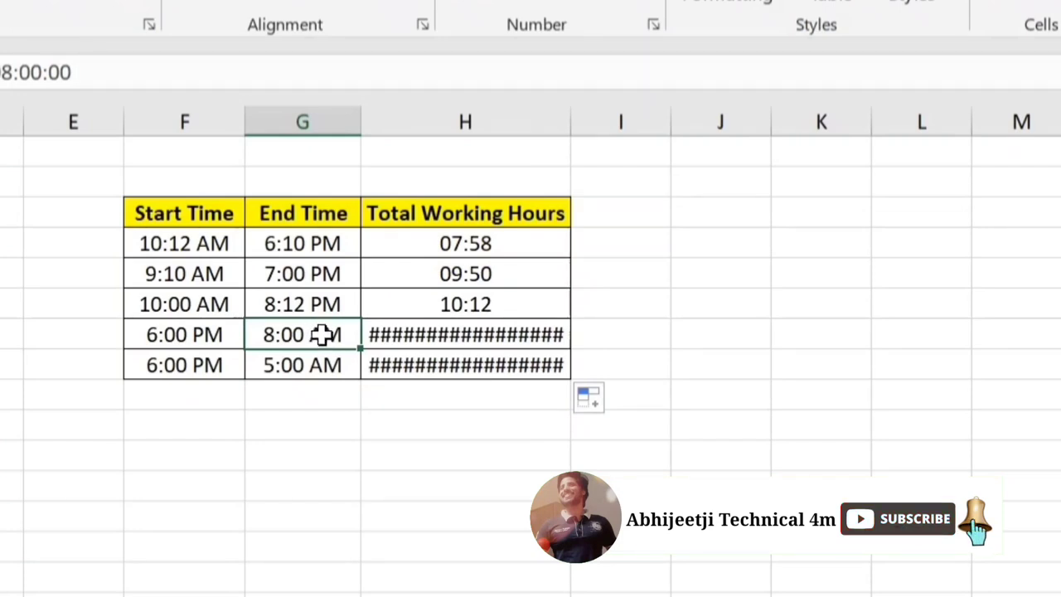
left_click(159, 339)
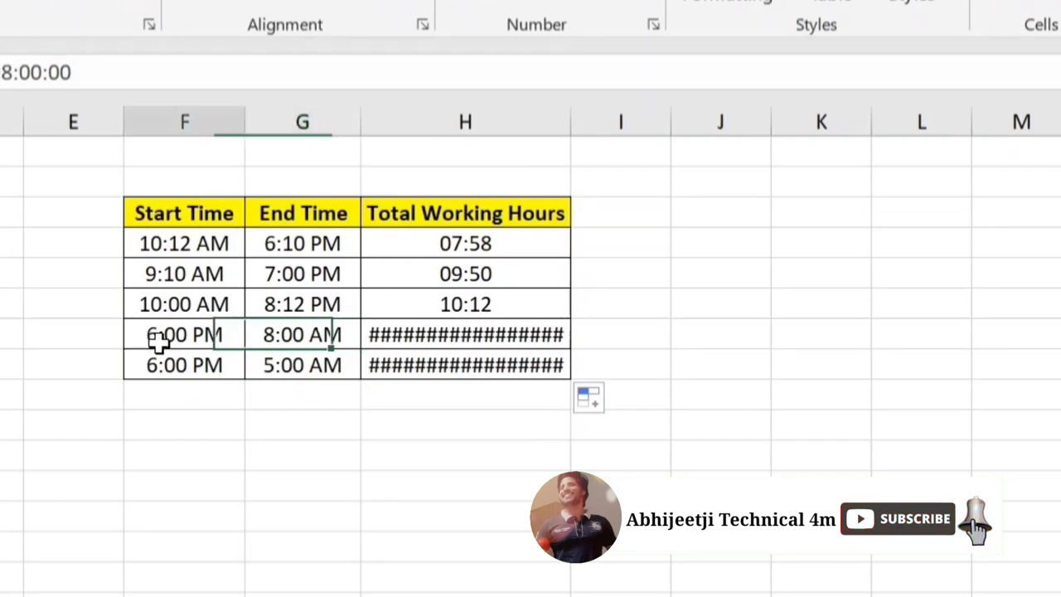
left_click(423, 338)
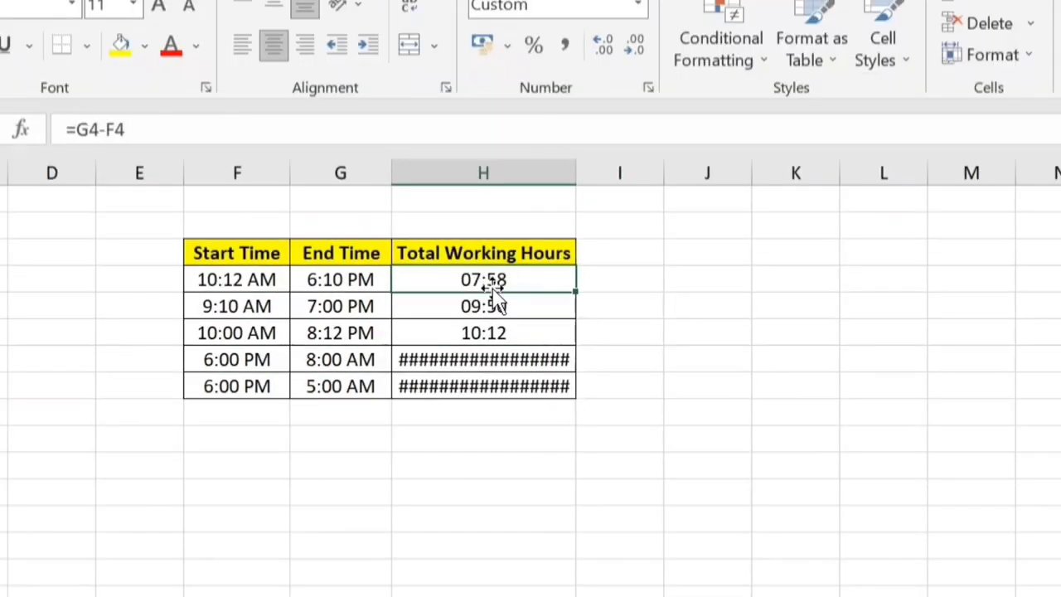
left_click_drag(490, 280, 507, 384)
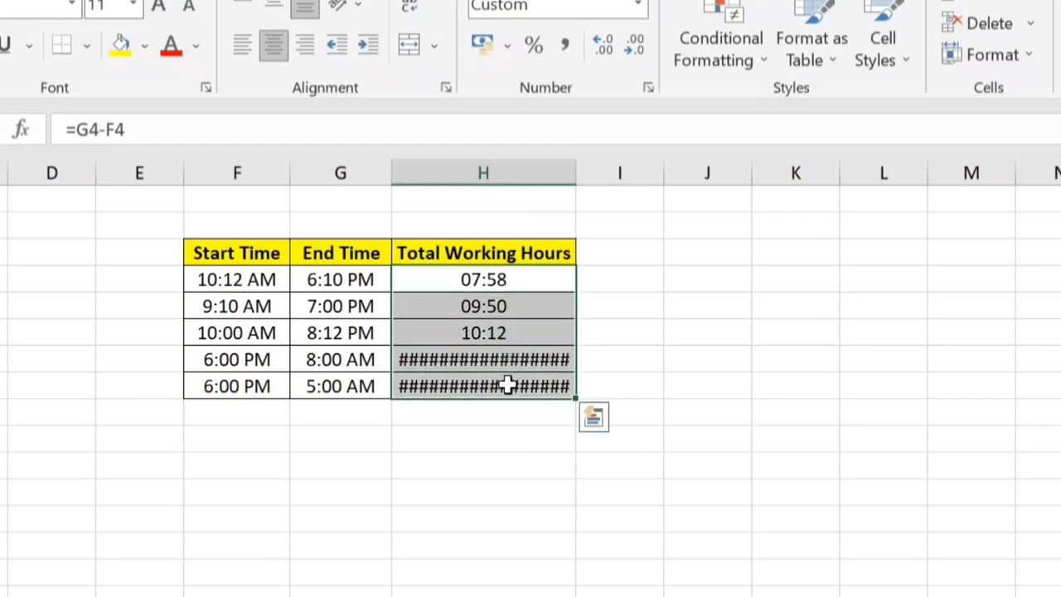
key("Delete")
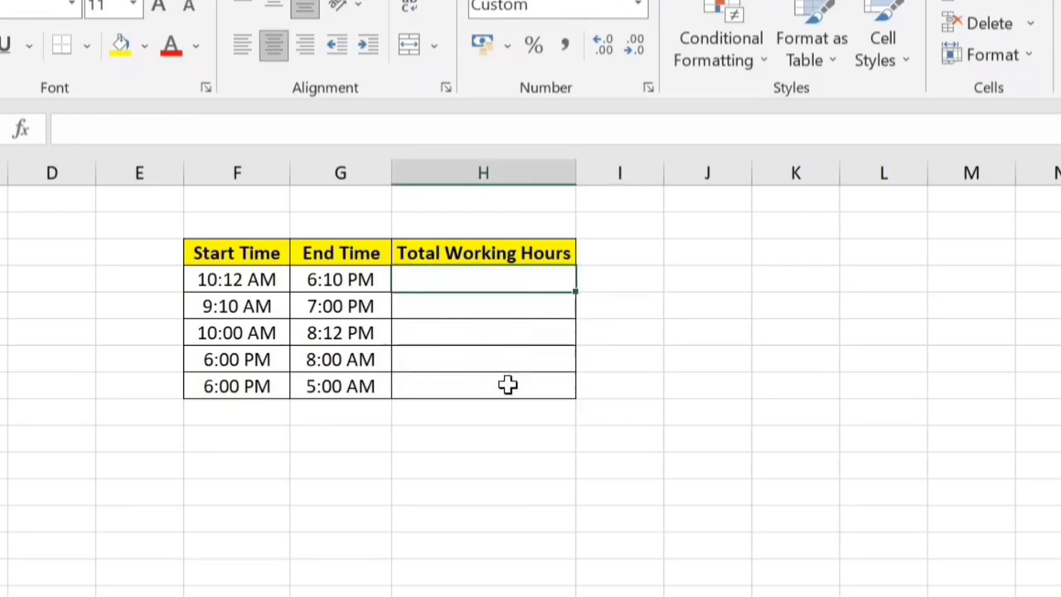
Begin the H4 formula =IF(G4>F4,(G4-F4) for same-day shifts.
type("=IF(")
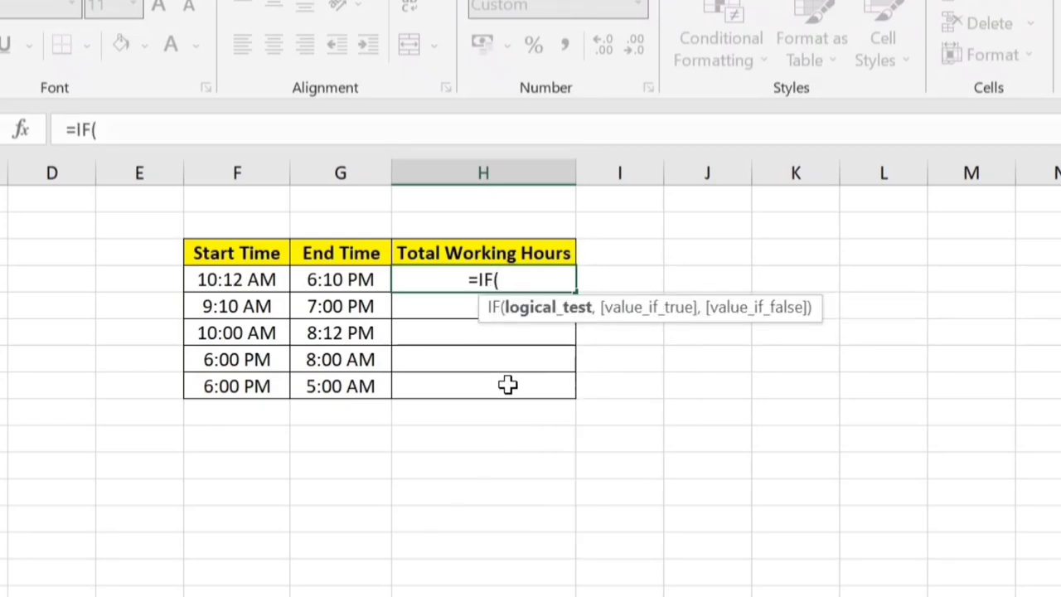
key("Left")
type(">")
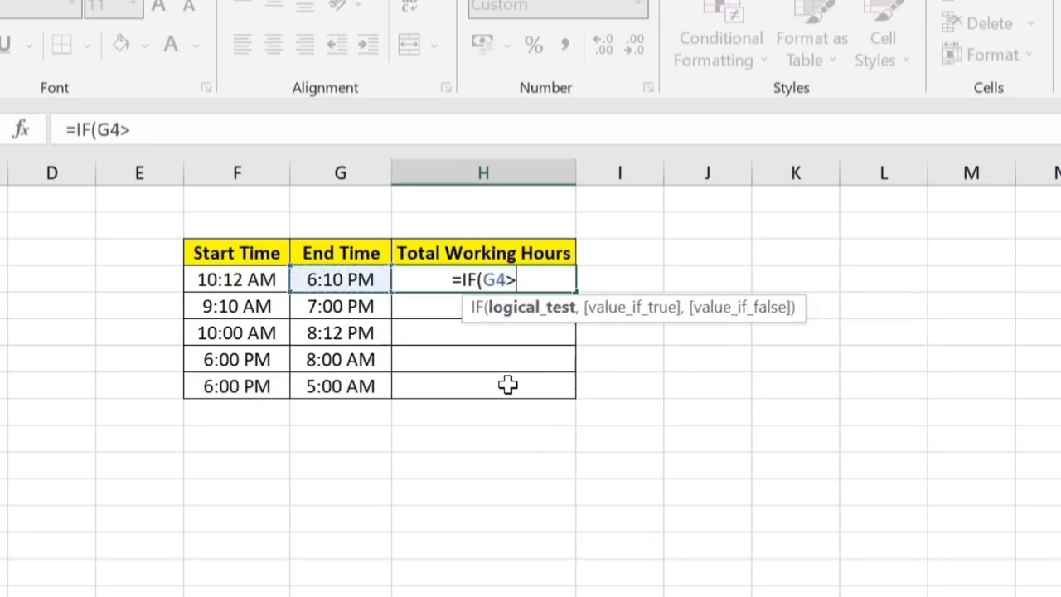
key("Left")
key("Left")
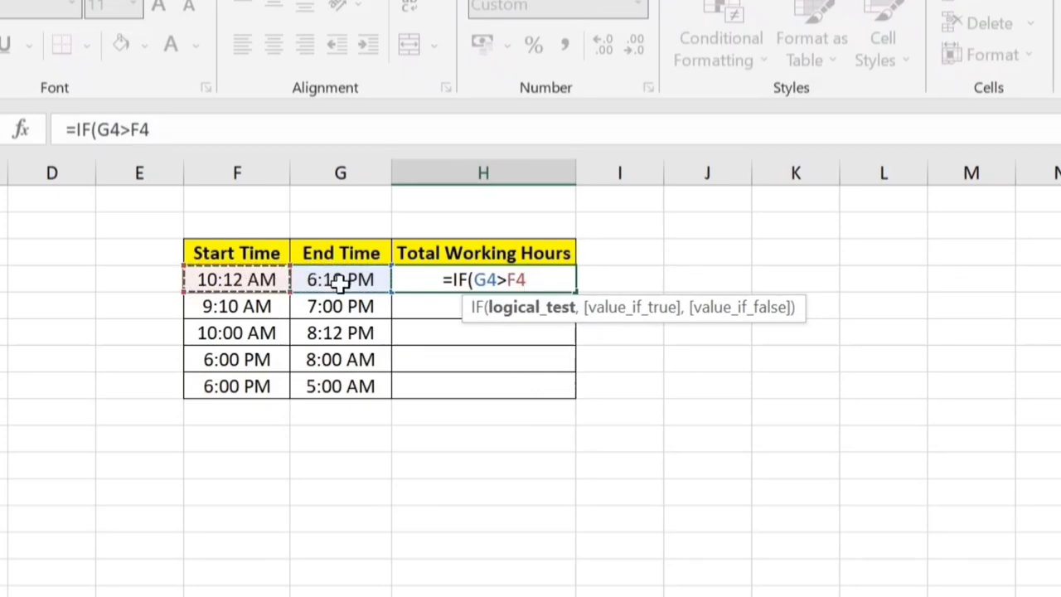
type(",")
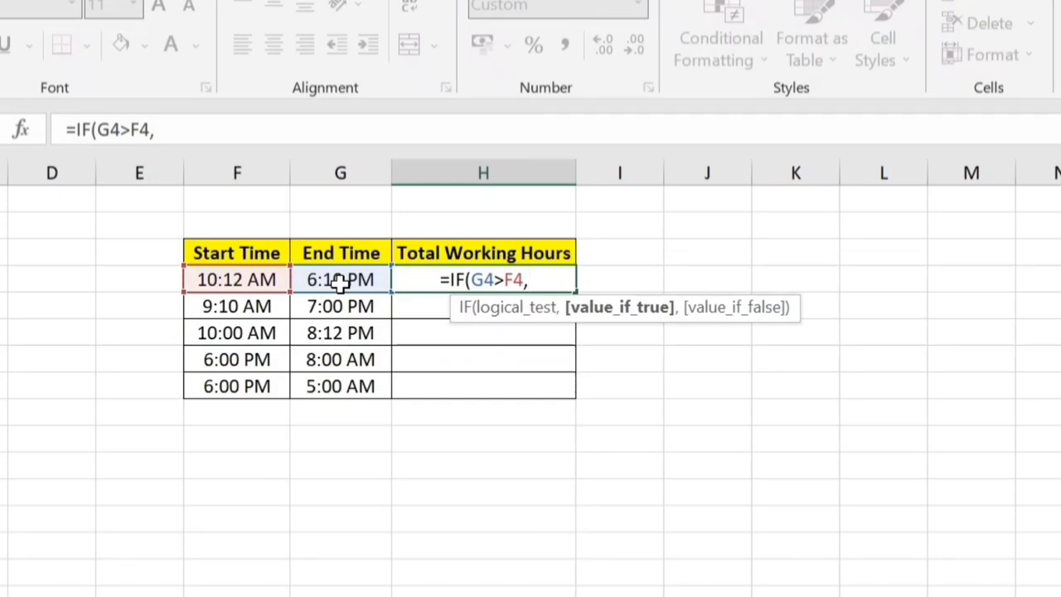
type("(")
left_click(340, 282)
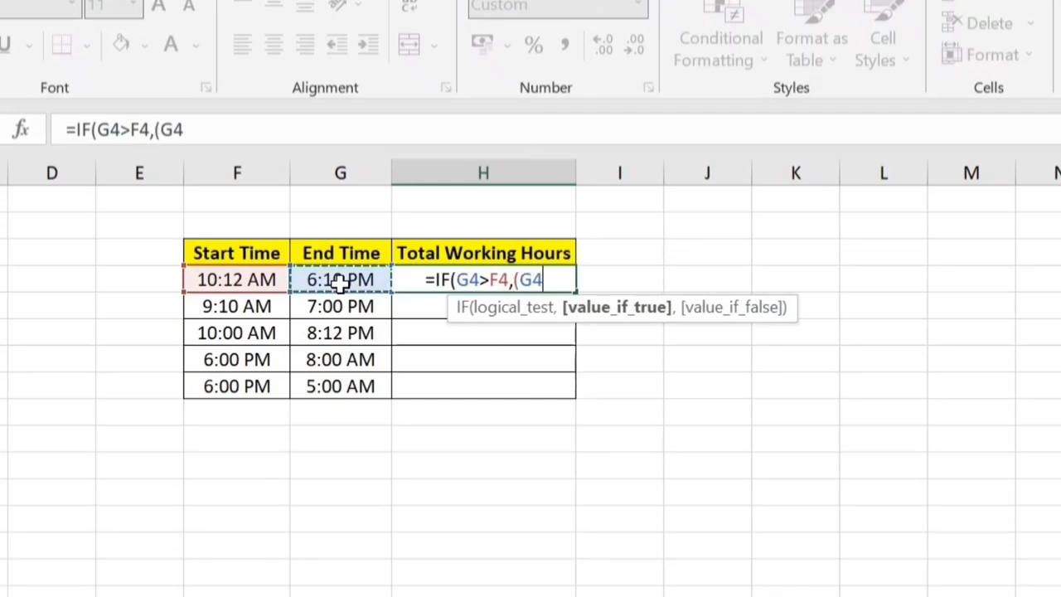
type("-")
key("Left")
key("Left")
Add the overnight branch (G4+1)-F4 and commit, showing 07:58.
type(")")
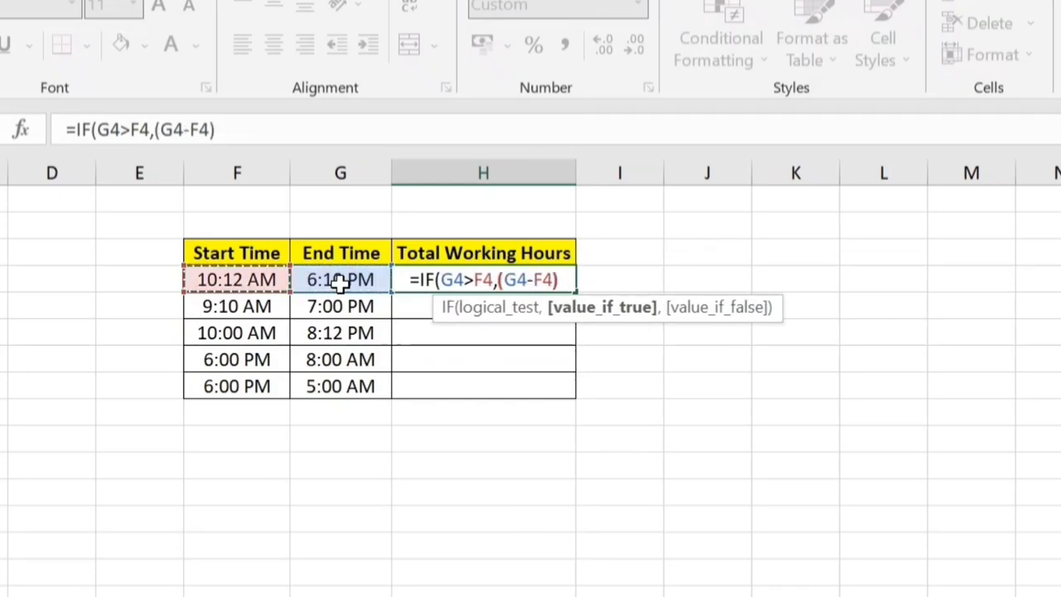
type(",")
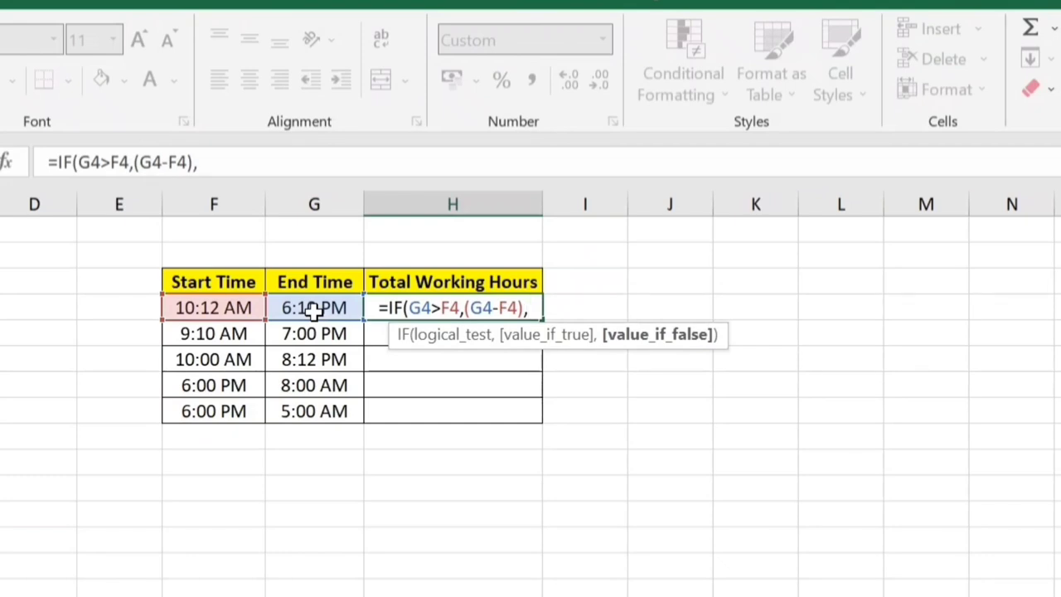
type("(")
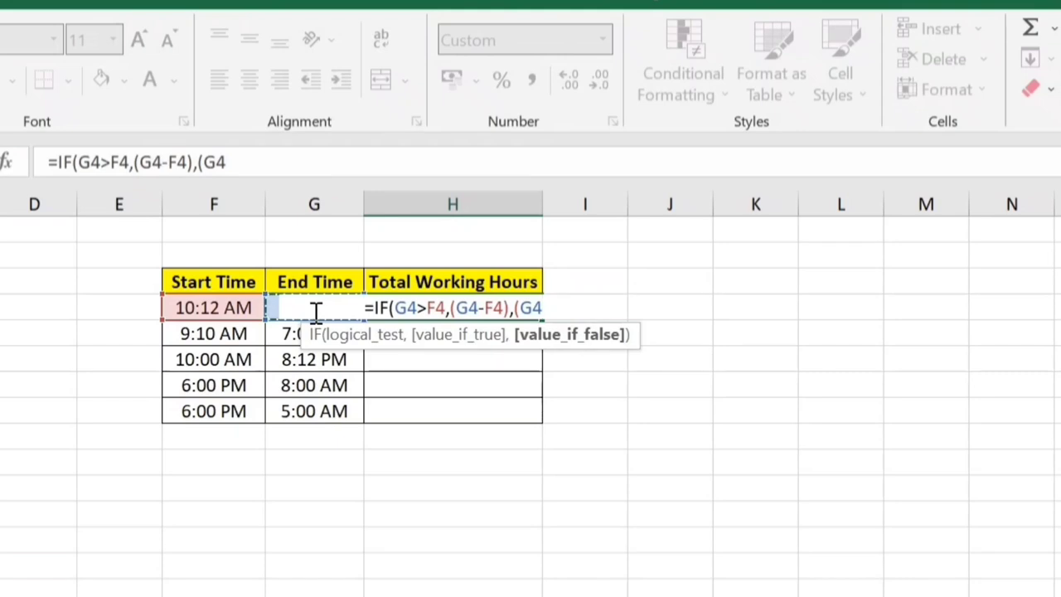
type("+1")
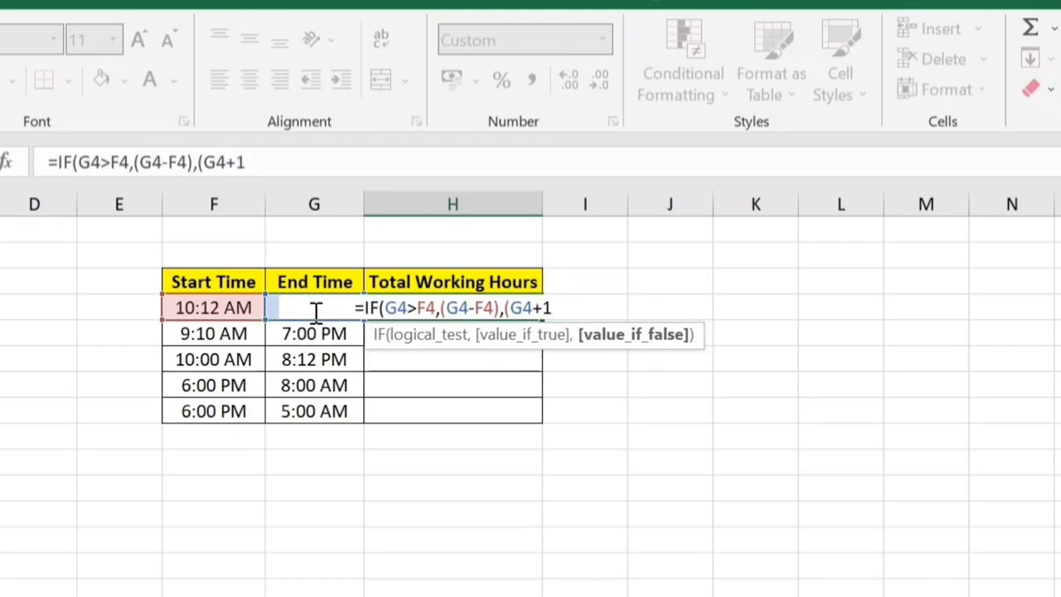
type(")-1")
key("BackSpace")
left_click(316, 310)
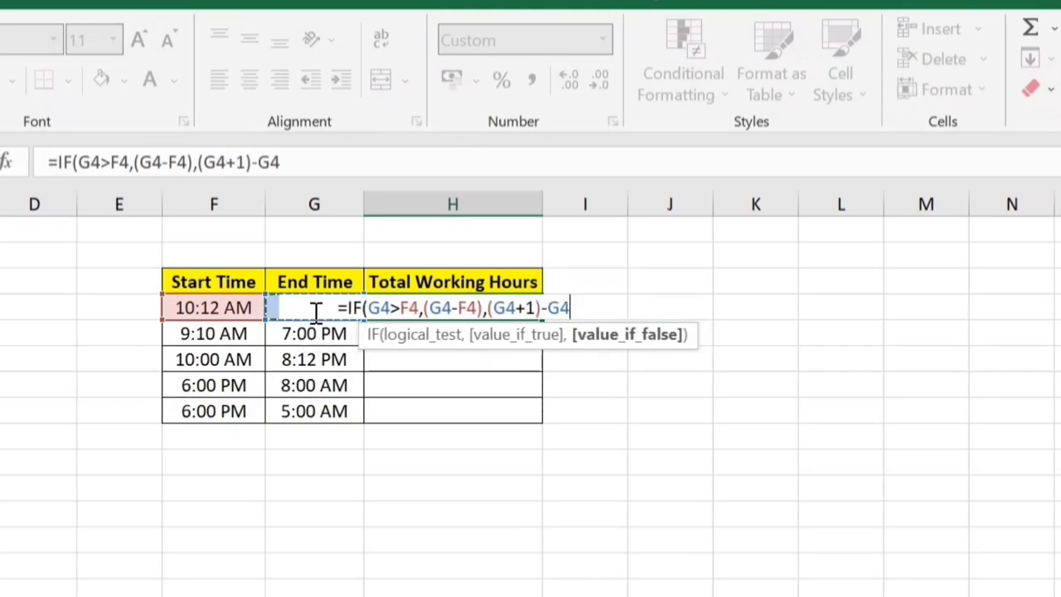
key("Left")
type(")")
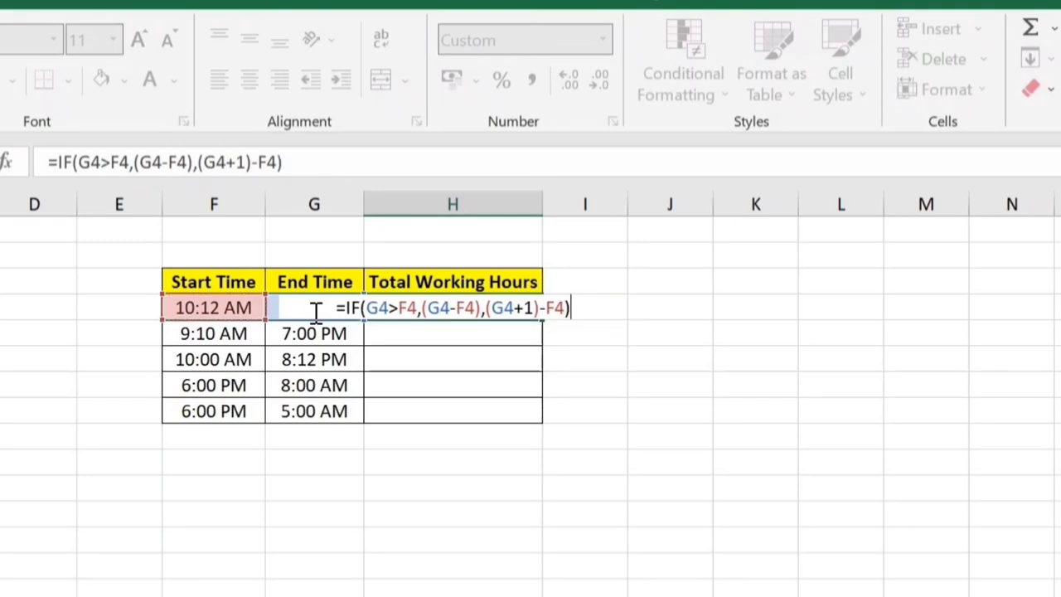
key("Return")
key("Up")
Copy the H4 IF formula into H5:H8 and step through the results.
key("ctrl+c")
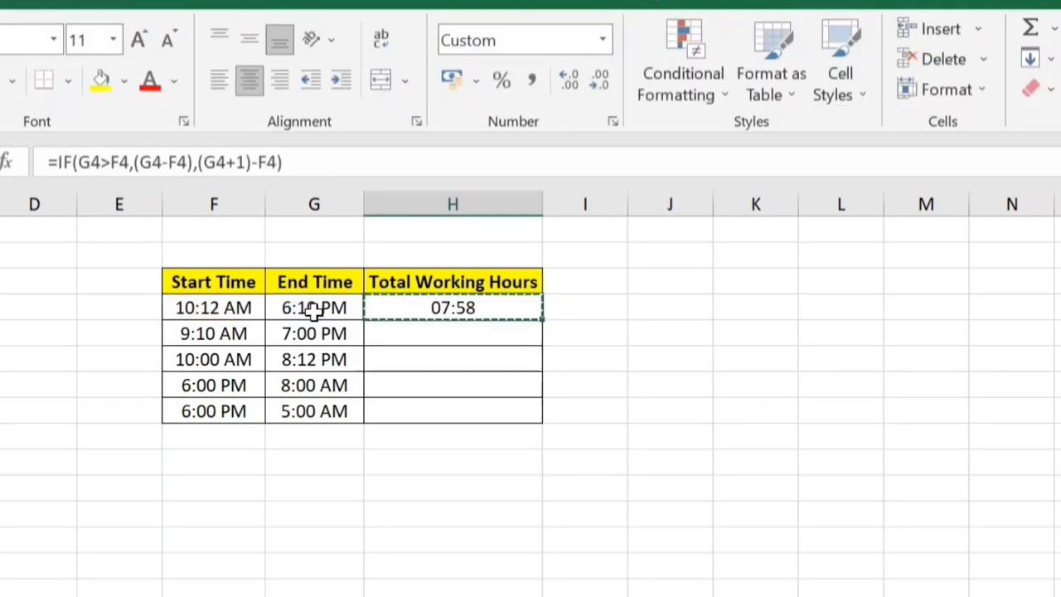
key("Down")
key("shift+Down")
key("shift+Down")
key("shift+Down")
key("ctrl+v")
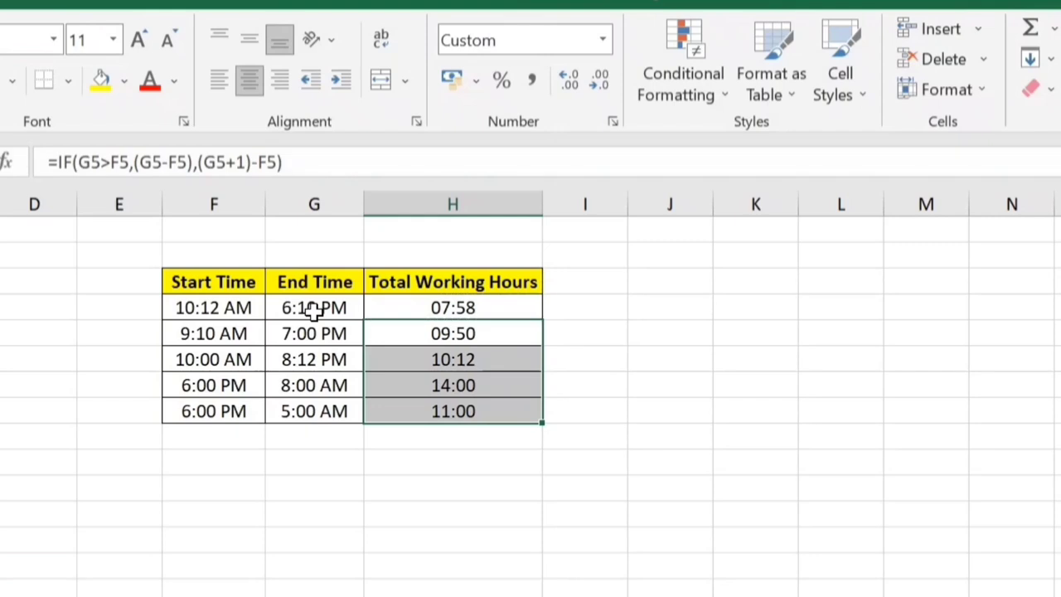
key("Up")
key("Down")
key("Down")
key("Down")
key("Up")
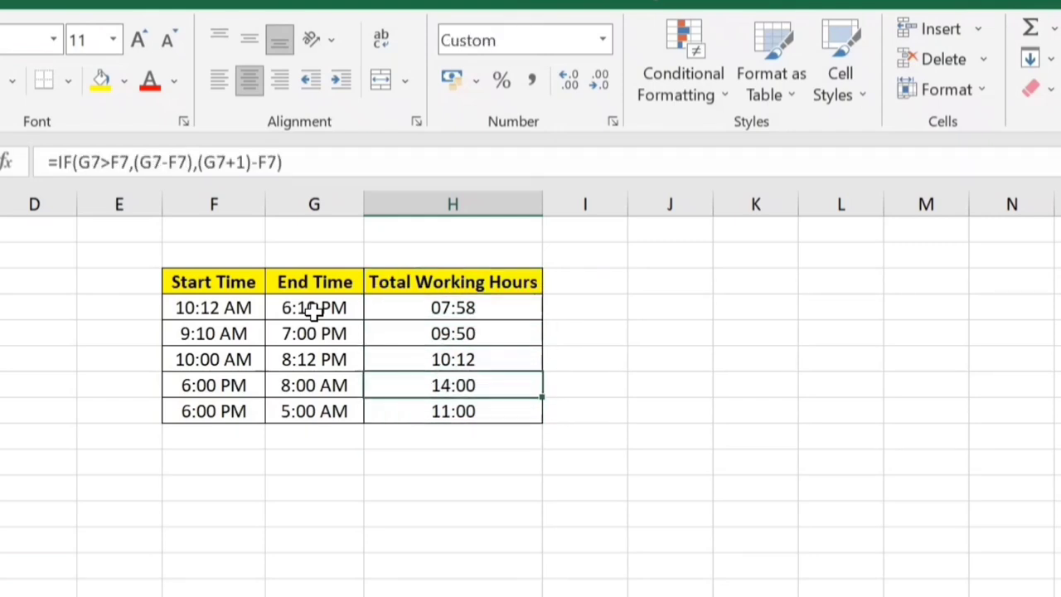
key("Up")
key("Up")
key("Up")
Verify the overnight row H7, then select the five totals and pick H9 below them.
left_click(313, 308)
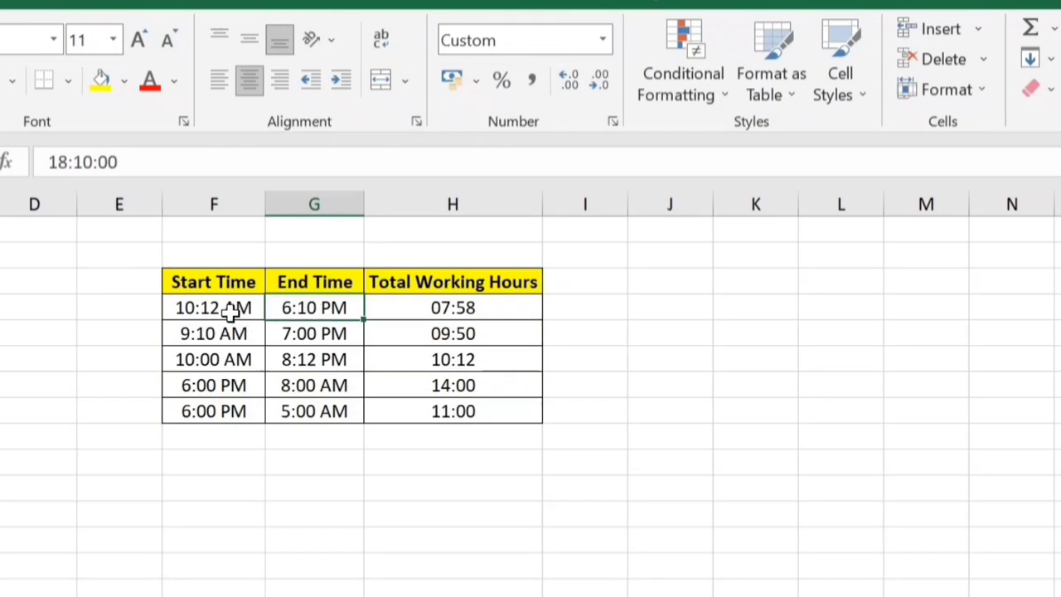
left_click(313, 385)
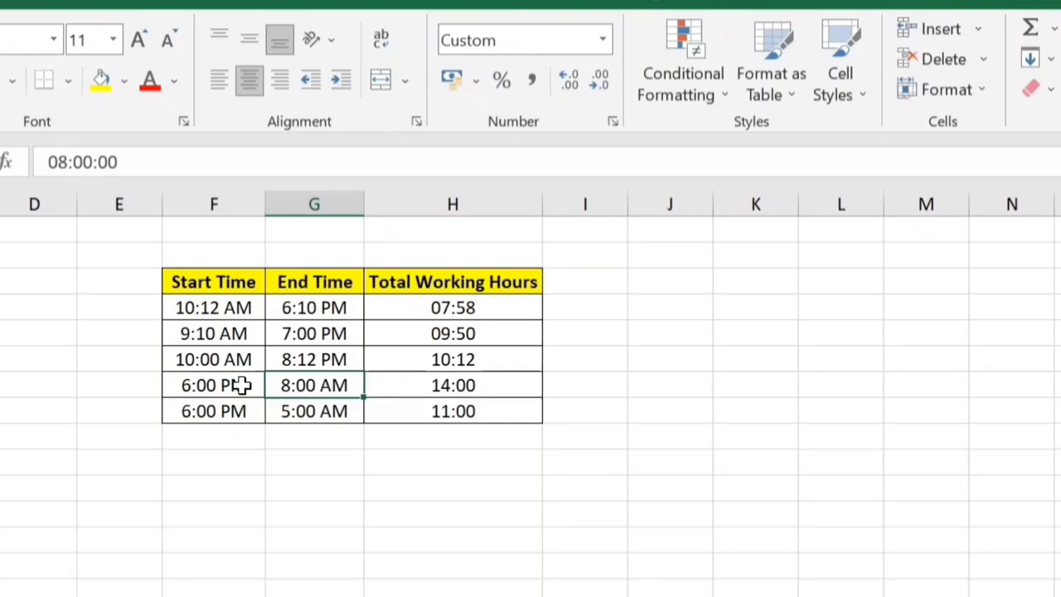
left_click(460, 390)
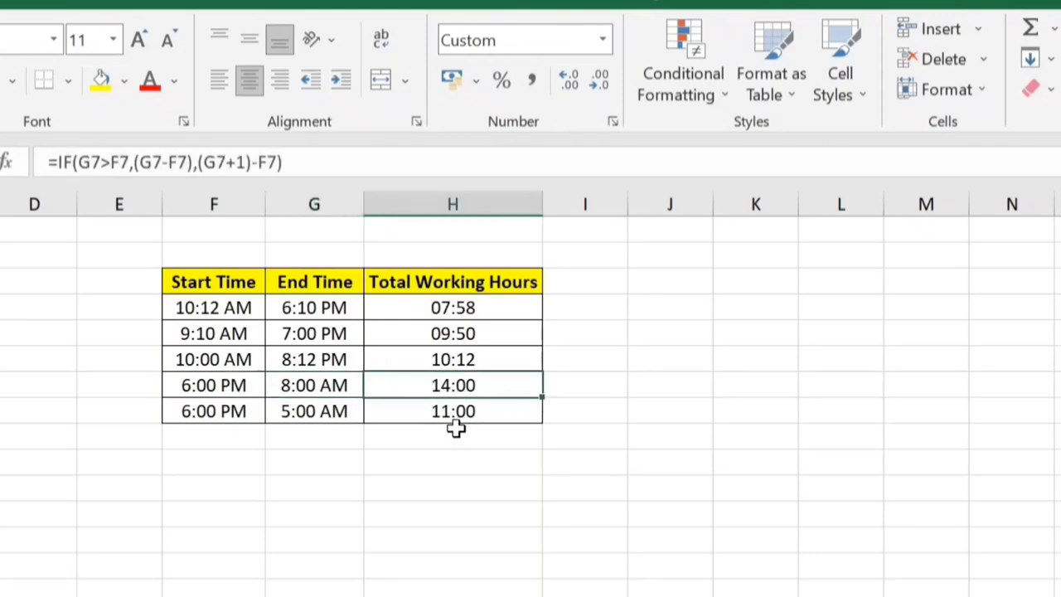
left_click(456, 410)
left_click(457, 438)
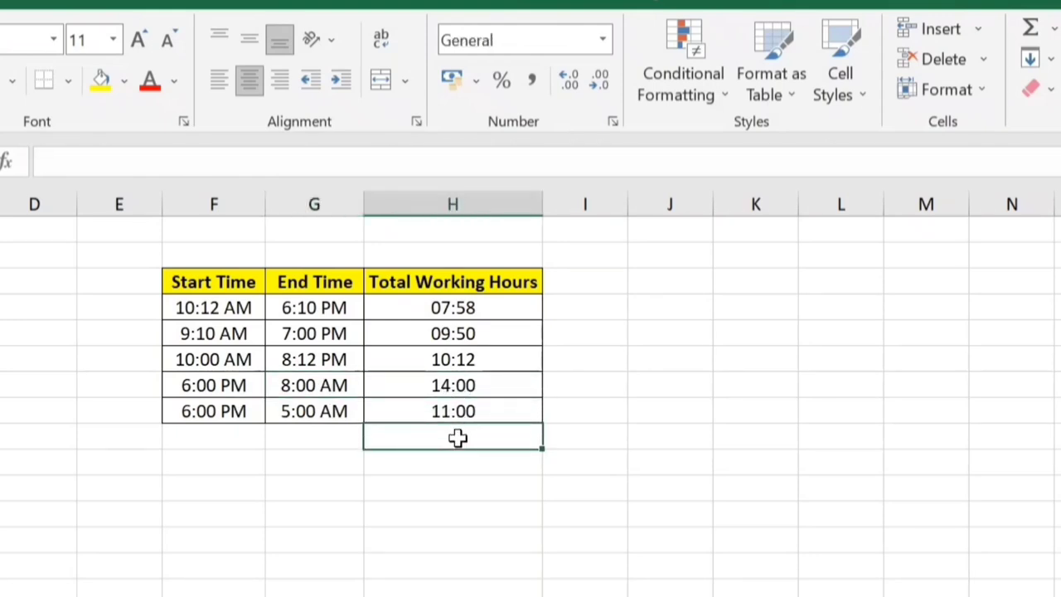
left_click_drag(452, 307, 453, 412)
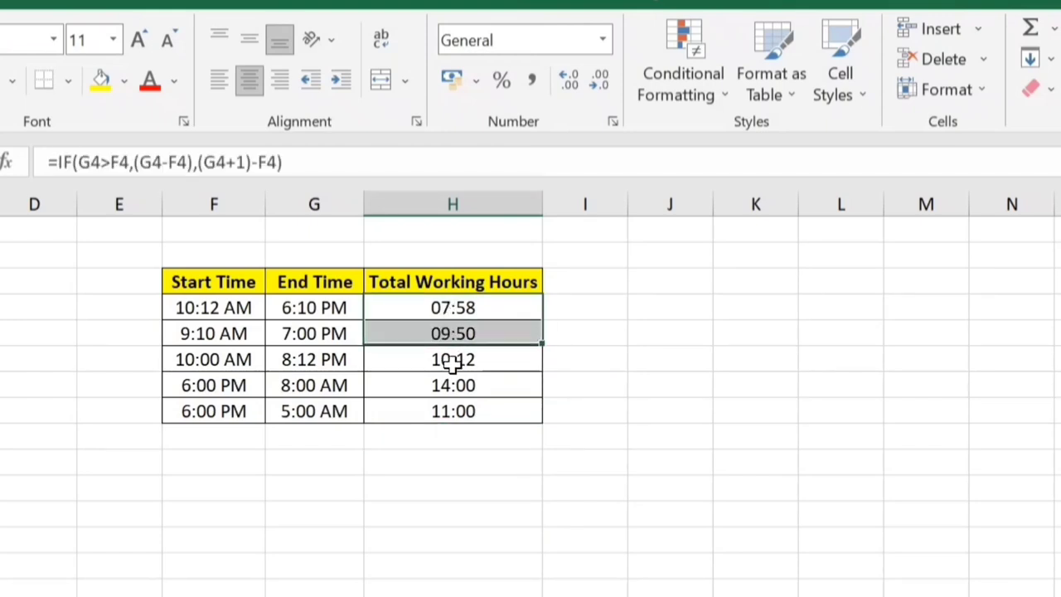
left_click(455, 438)
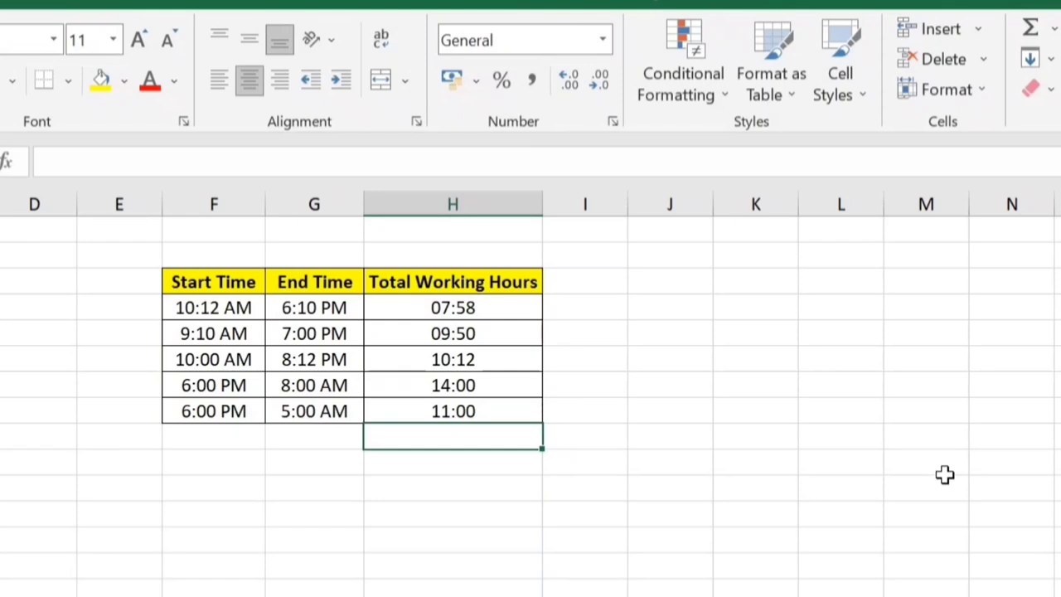
Insert =SUM(H4:H8) in H9 to show a 05:00 total, then check the summed hour formulas.
key("alt+equal")
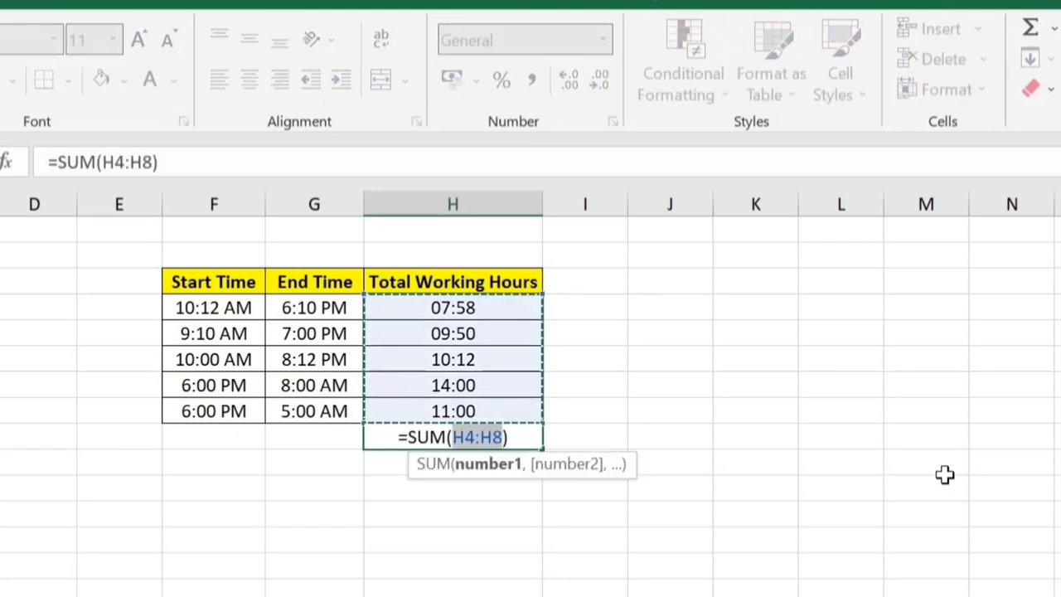
key("Return")
left_click(483, 438)
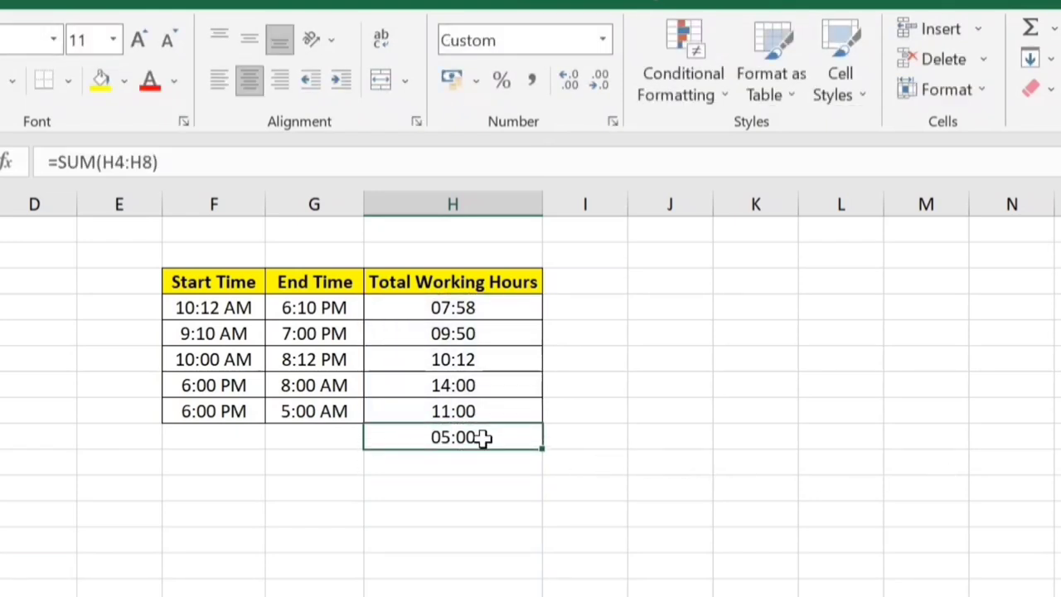
left_click_drag(474, 307, 469, 440)
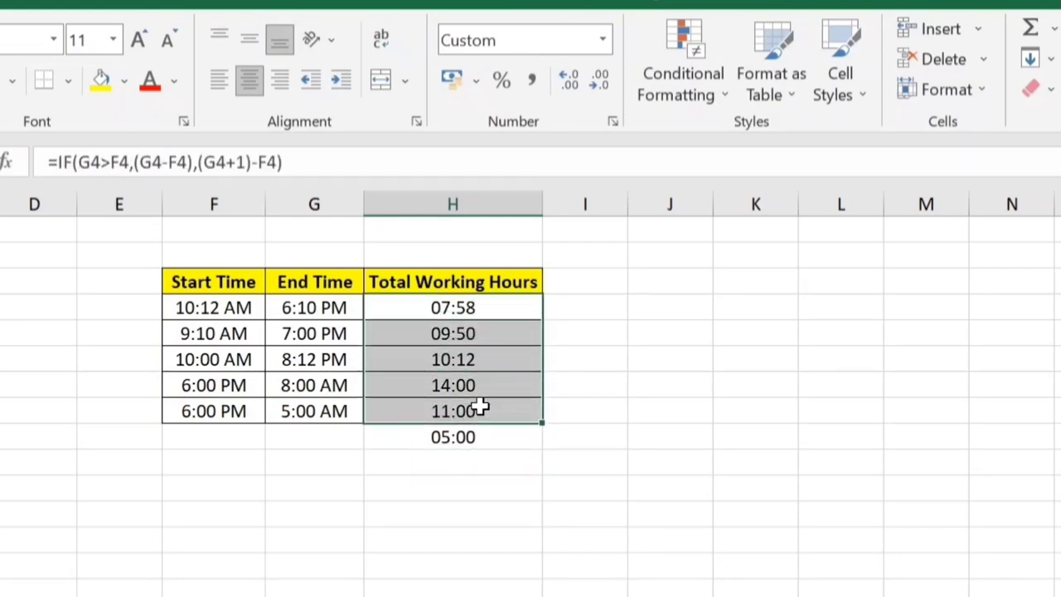
left_click(456, 316)
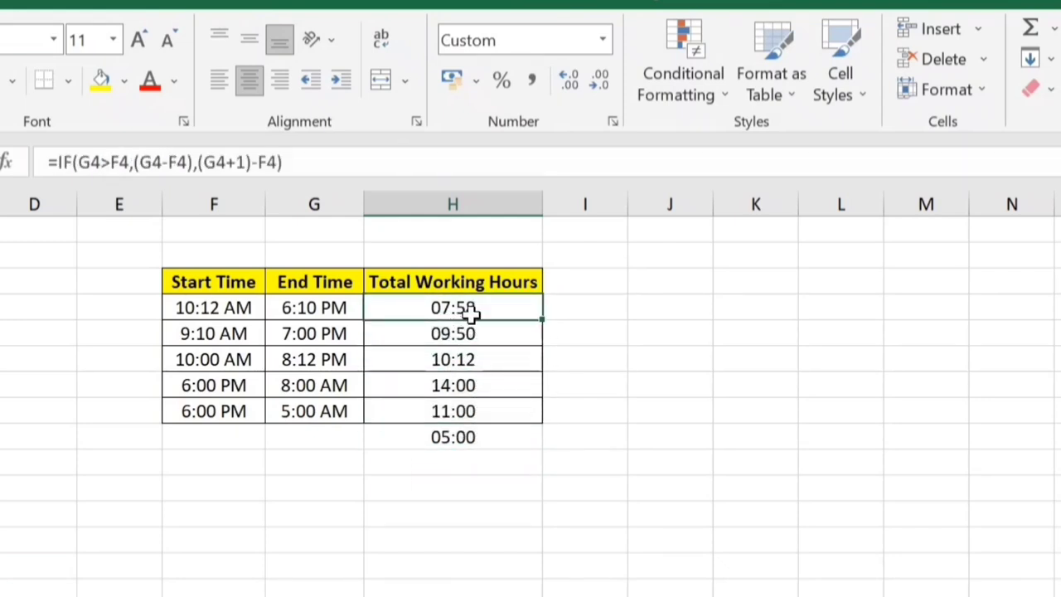
left_click(474, 438)
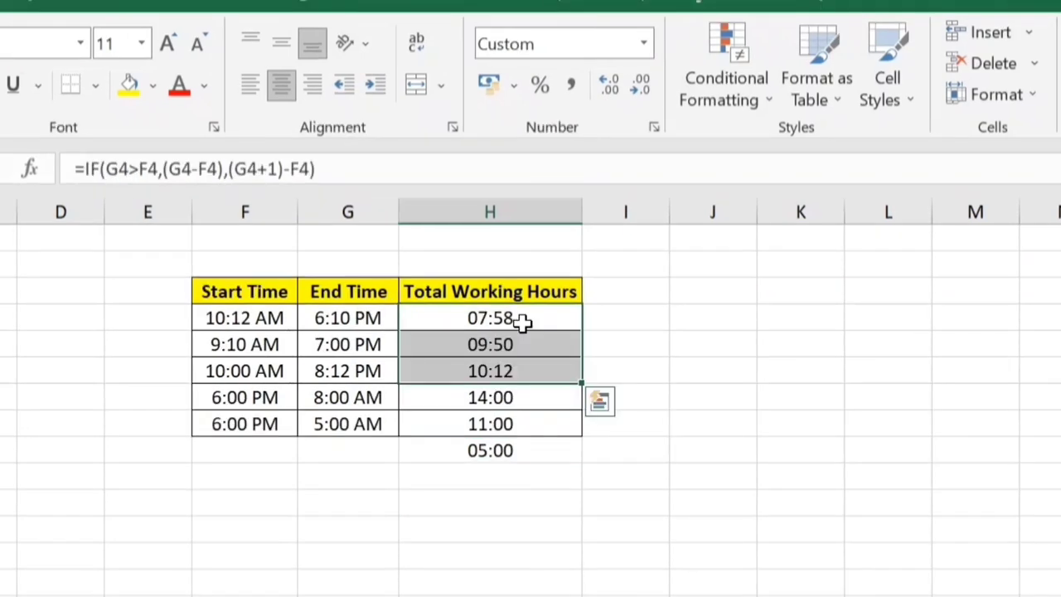
left_click_drag(508, 293, 514, 347)
Set the first shift's times to a 10:00 AM start and 6:00 PM end.
left_click(262, 320)
type("10:")
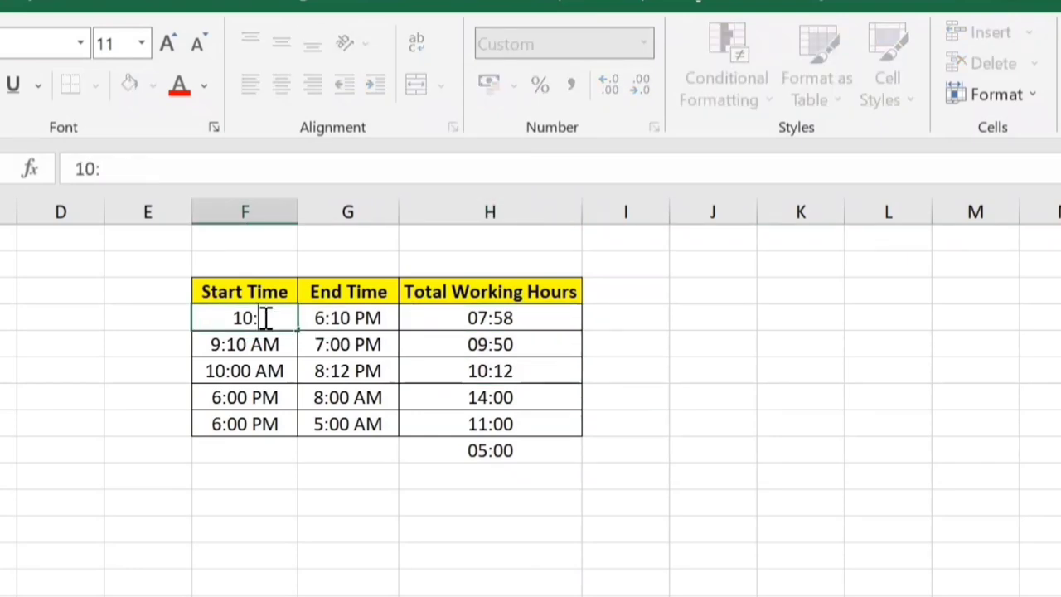
type(" am")
key("BackSpace")
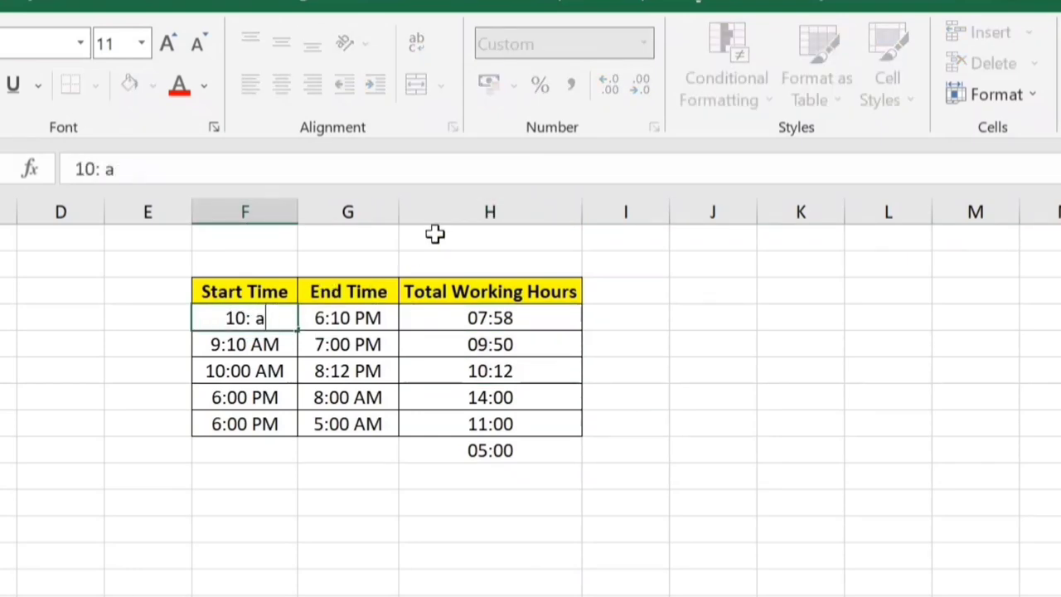
key("BackSpace")
key("BackSpace")
type("00")
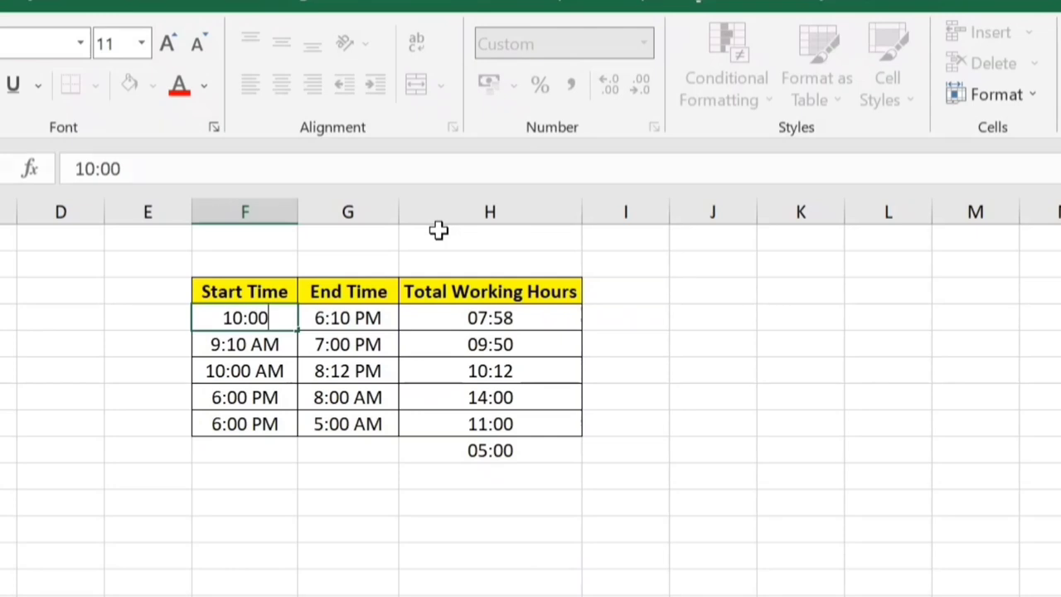
type(" am")
key("Return")
key("Up")
key("Right")
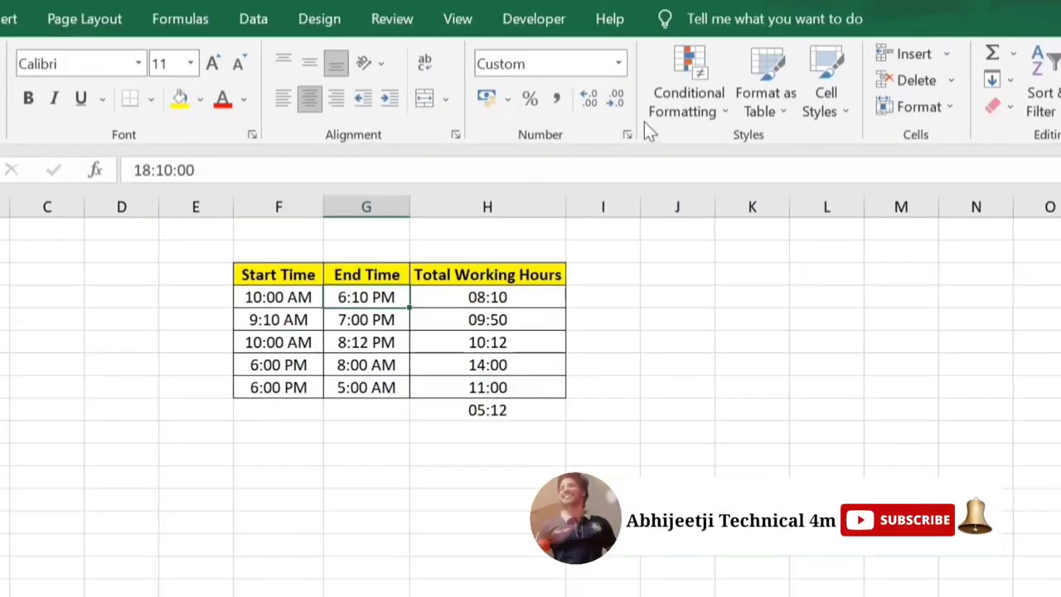
type("06:0")
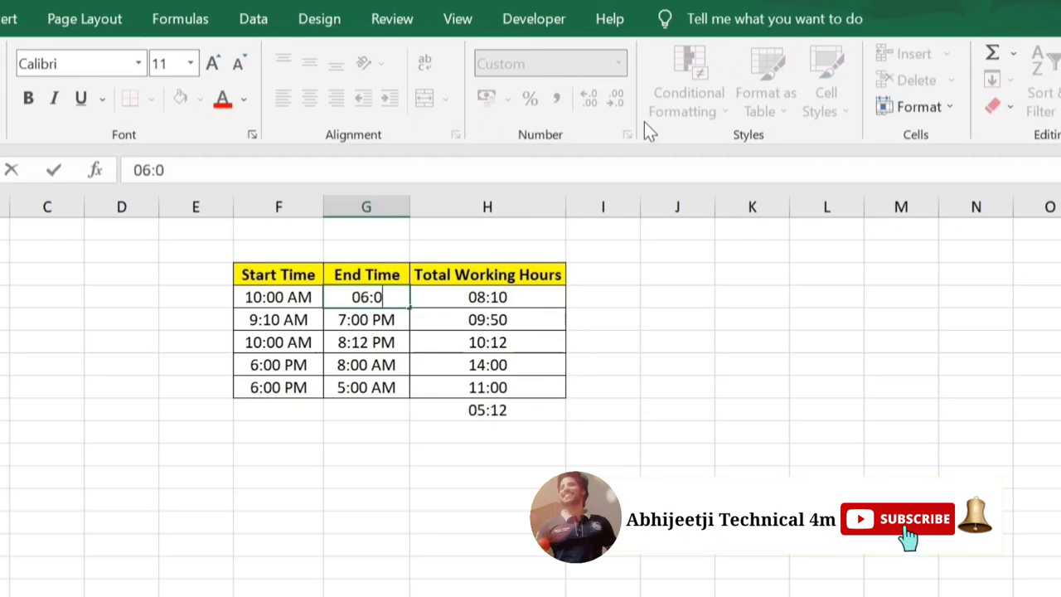
type("0 pm")
key("Return")
Copy the first row's start and end times into F5:G6.
key("Up")
key("Right")
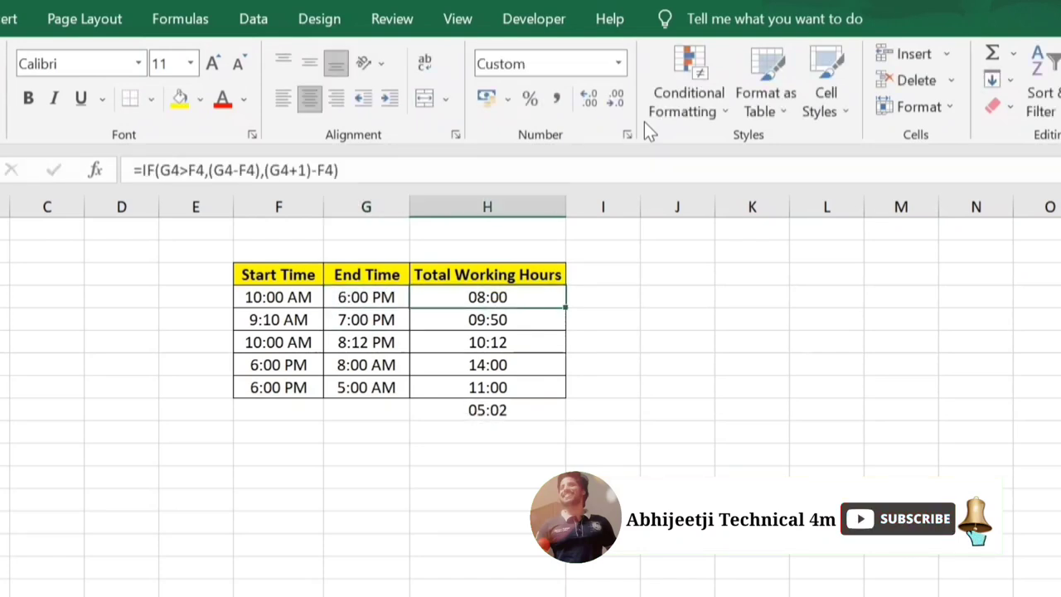
key("Left")
key("Left")
key("shift+Right")
key("ctrl+c")
key("Down")
key("shift+Down")
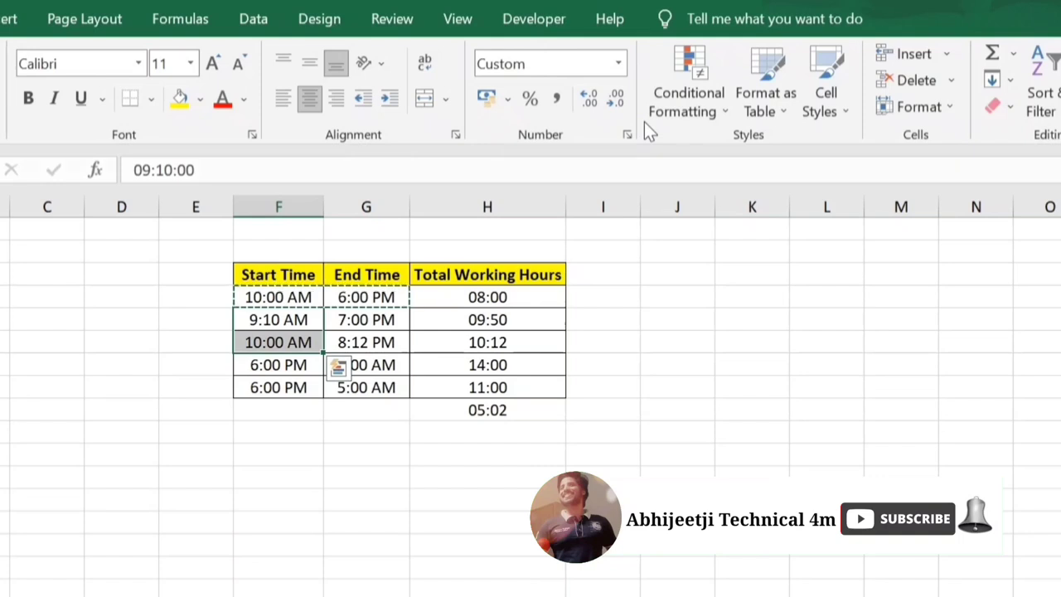
key("shift+Right")
key("ctrl+v")
Change the fourth shift's end time in G7 to 2:00 AM.
key("Down")
key("Down")
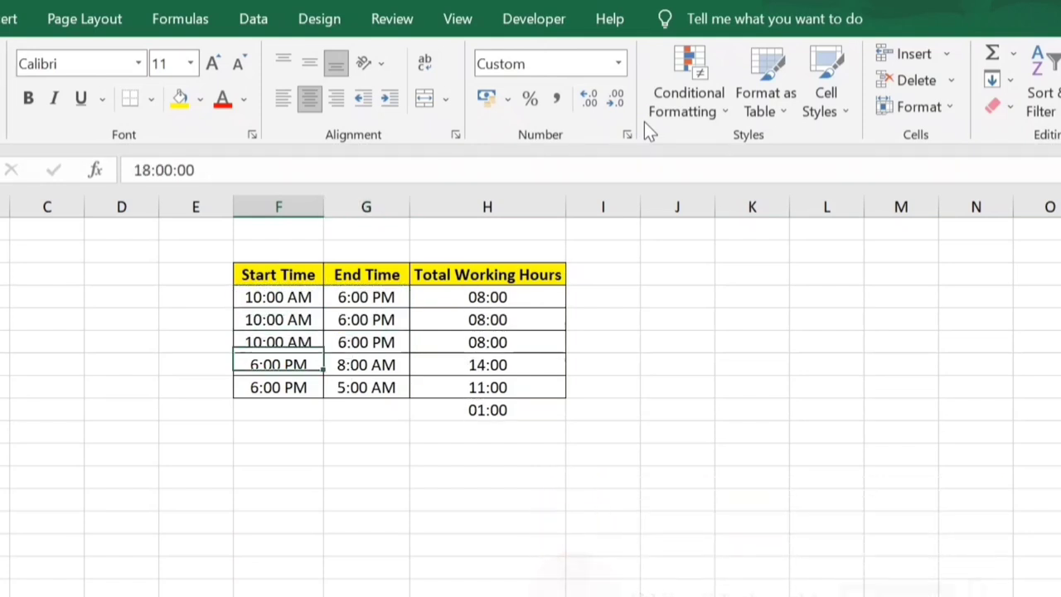
key("Right")
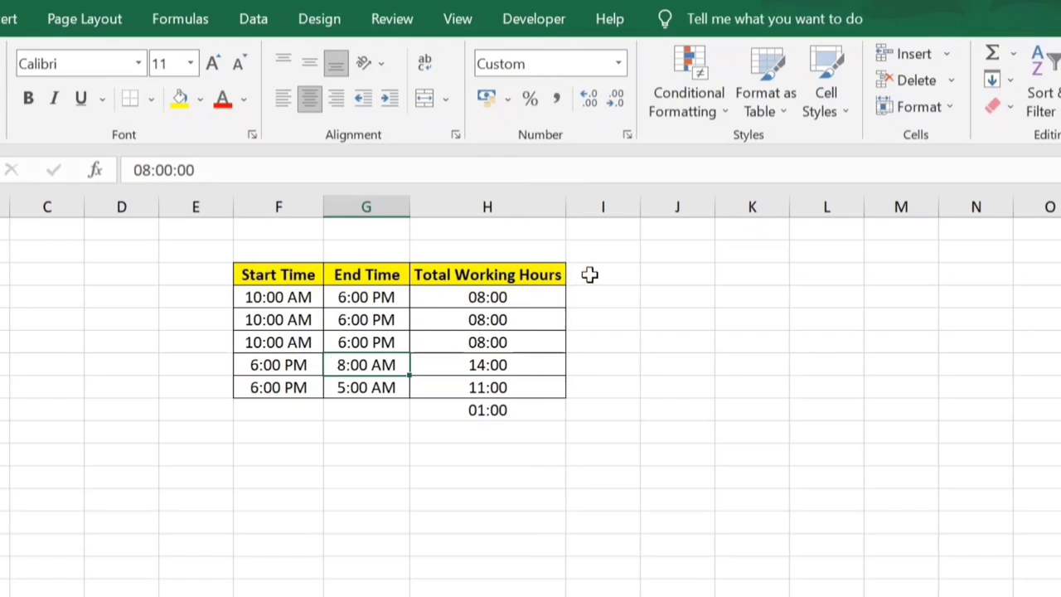
type("04:")
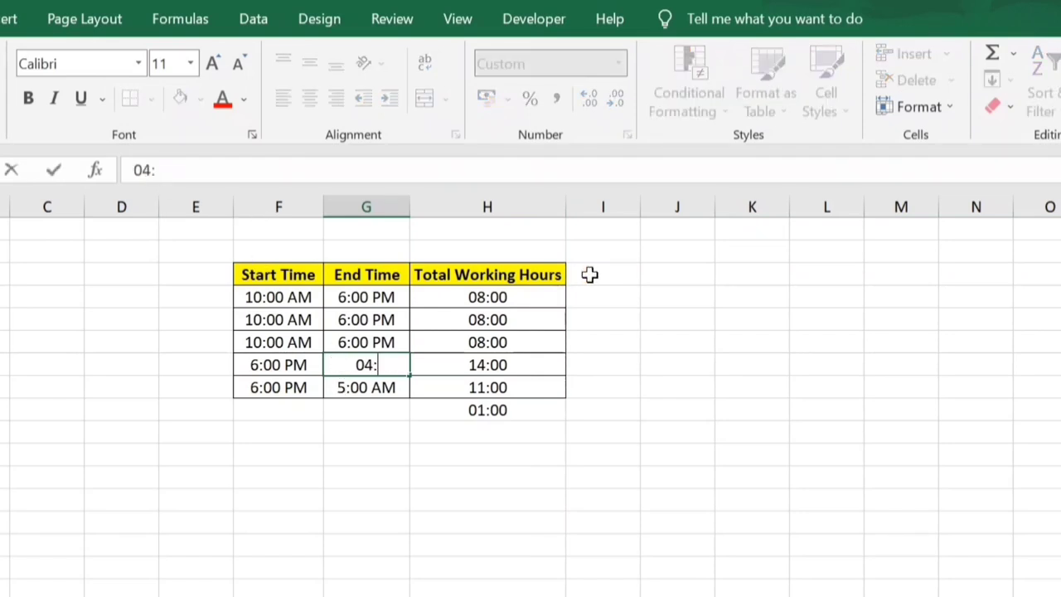
type("00")
key("Return")
key("Up")
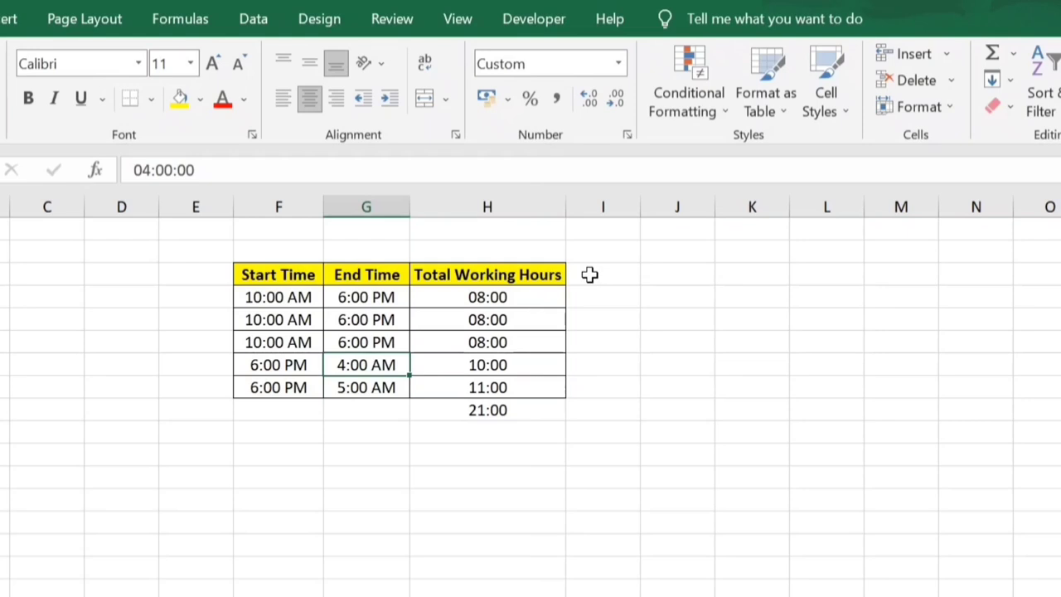
type("02")
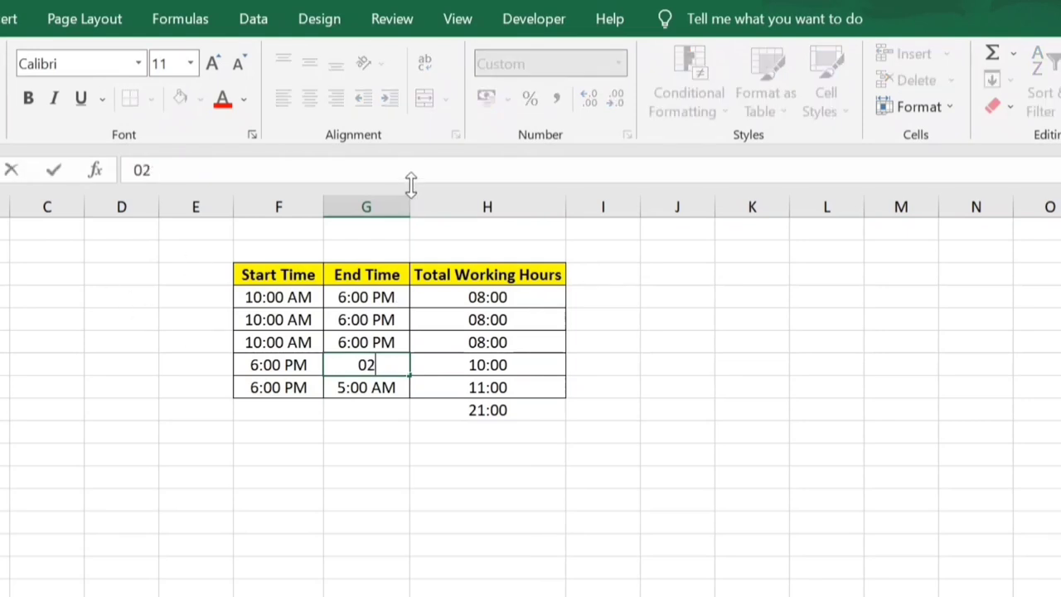
type(":00 am")
key("Return")
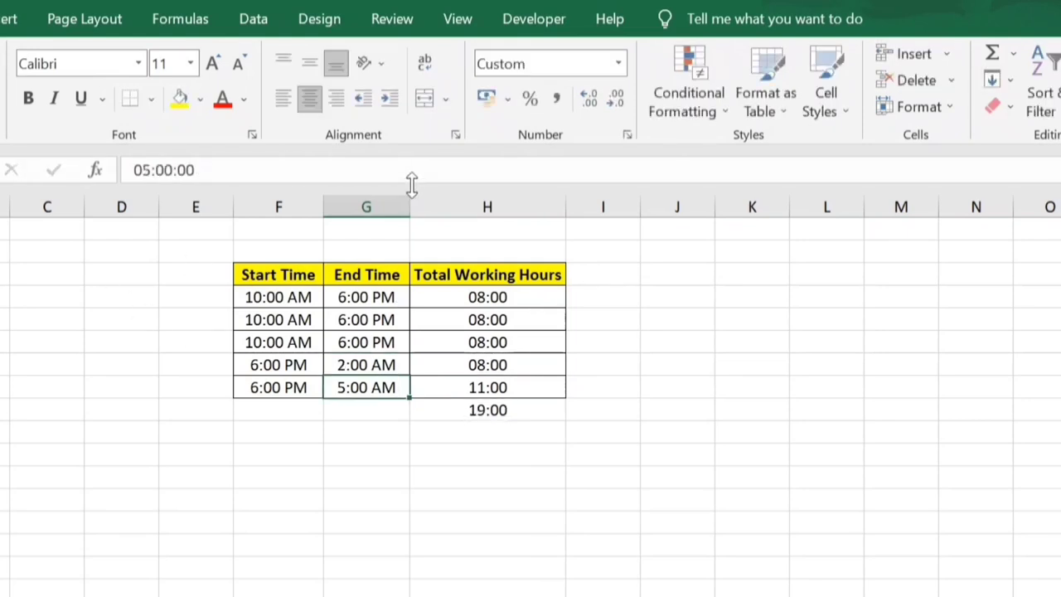
Review row 7's and the last row's times and hours, then the SUM total formula.
key("Up")
key("Right")
key("Left")
key("Left")
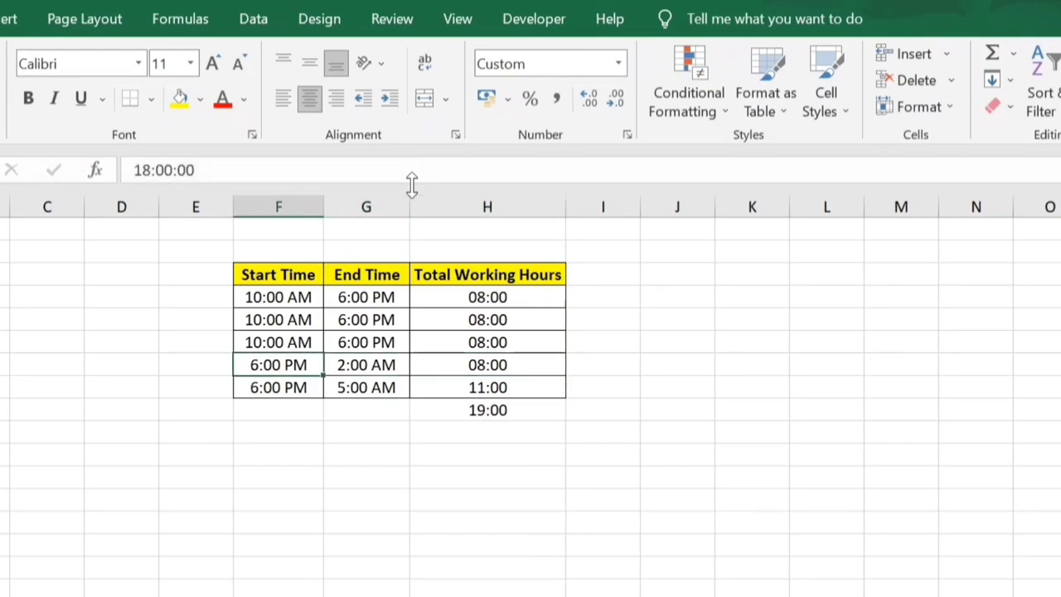
key("Down")
key("Right")
key("Right")
key("Left")
key("Left")
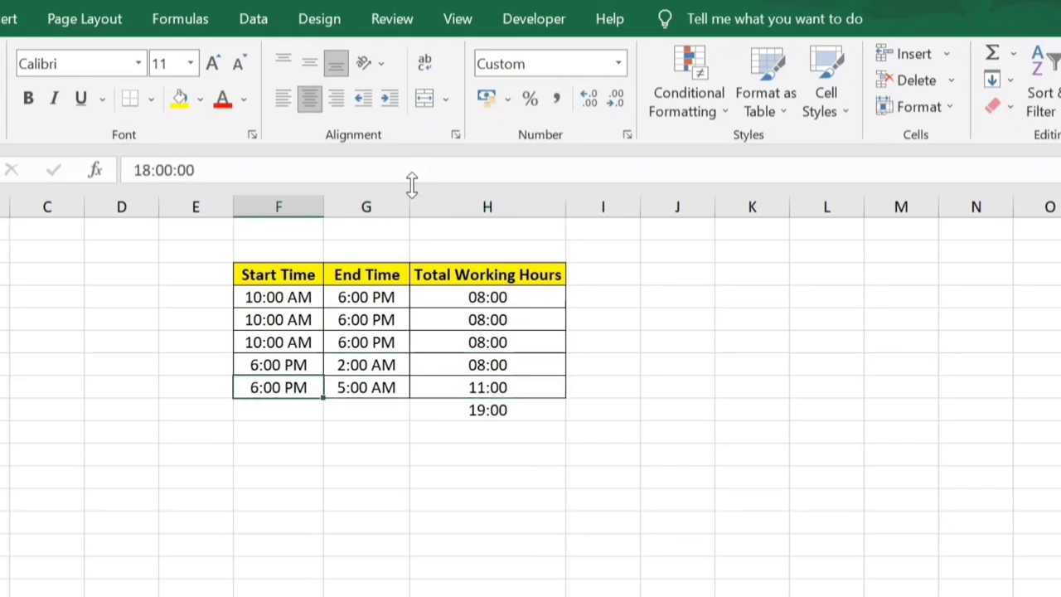
key("Right")
key("Right")
key("Down")
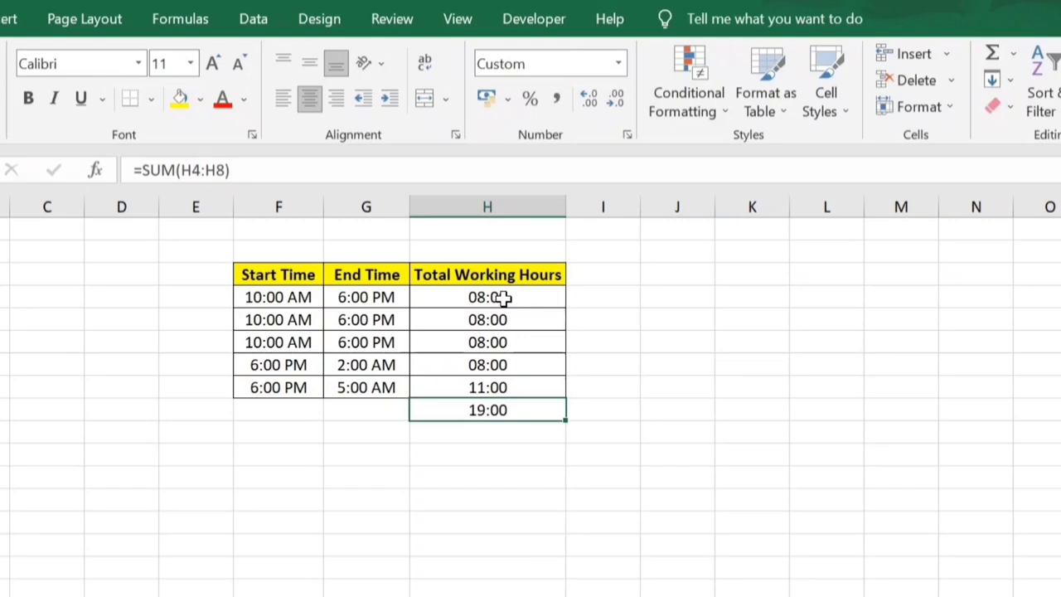
Review the working-hours formulas in H4:H8 and the SUM total in H9.
left_click(503, 299)
left_click(500, 320)
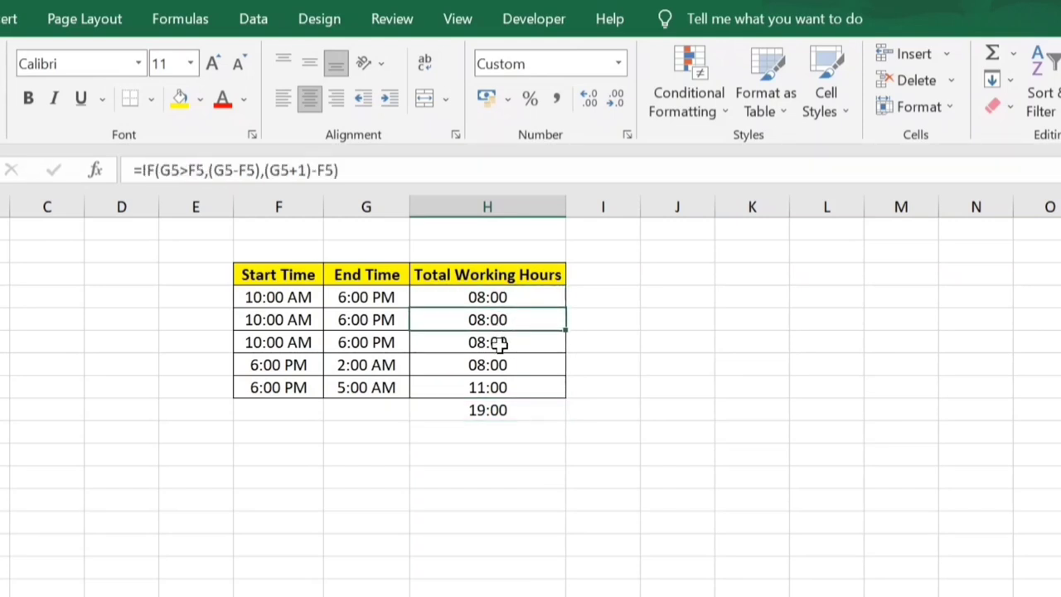
left_click(500, 343)
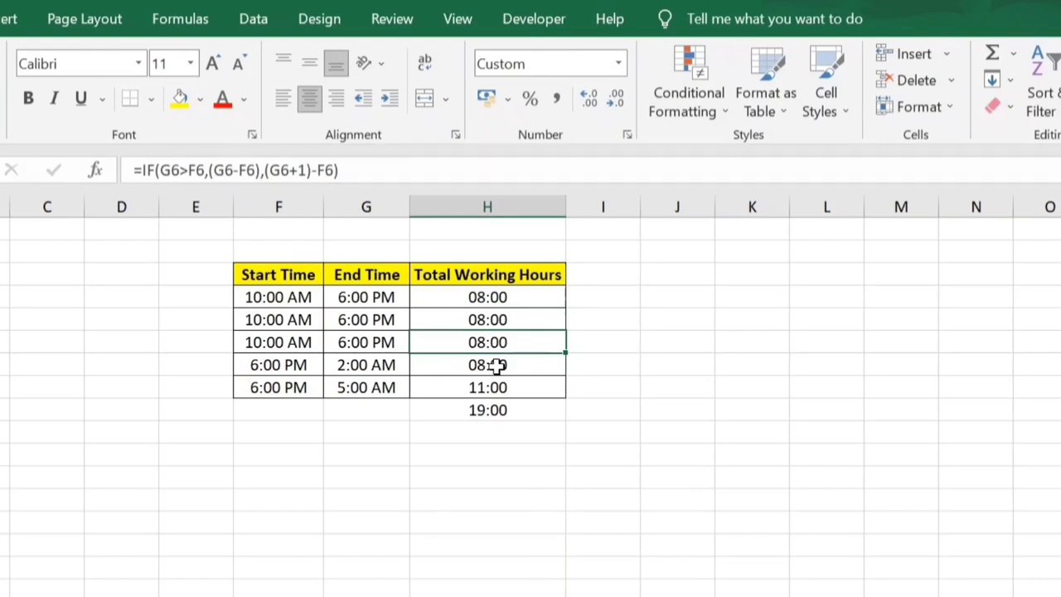
left_click(496, 366)
left_click(496, 387)
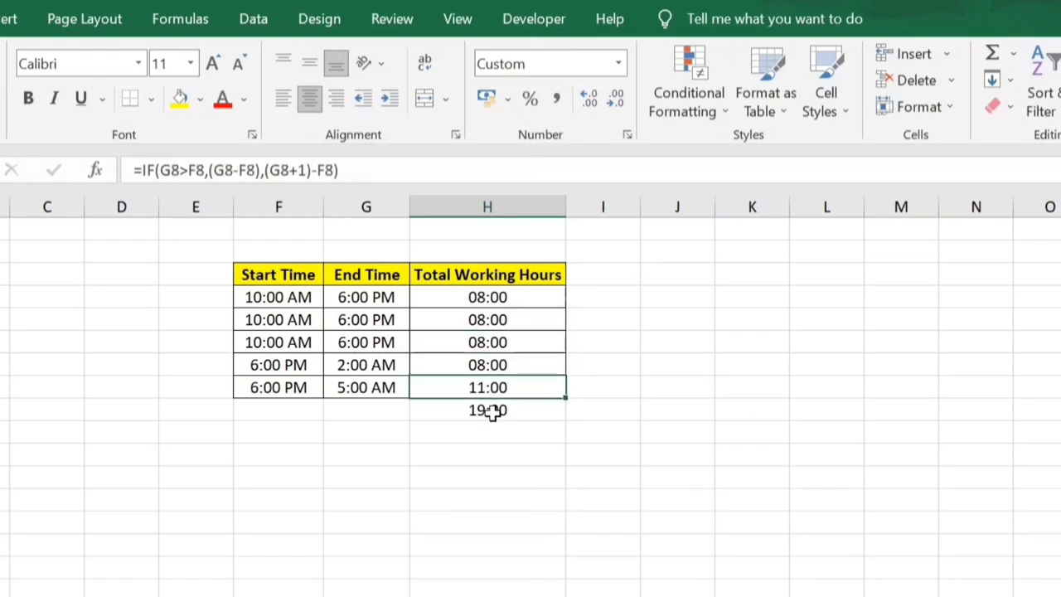
left_click(492, 412)
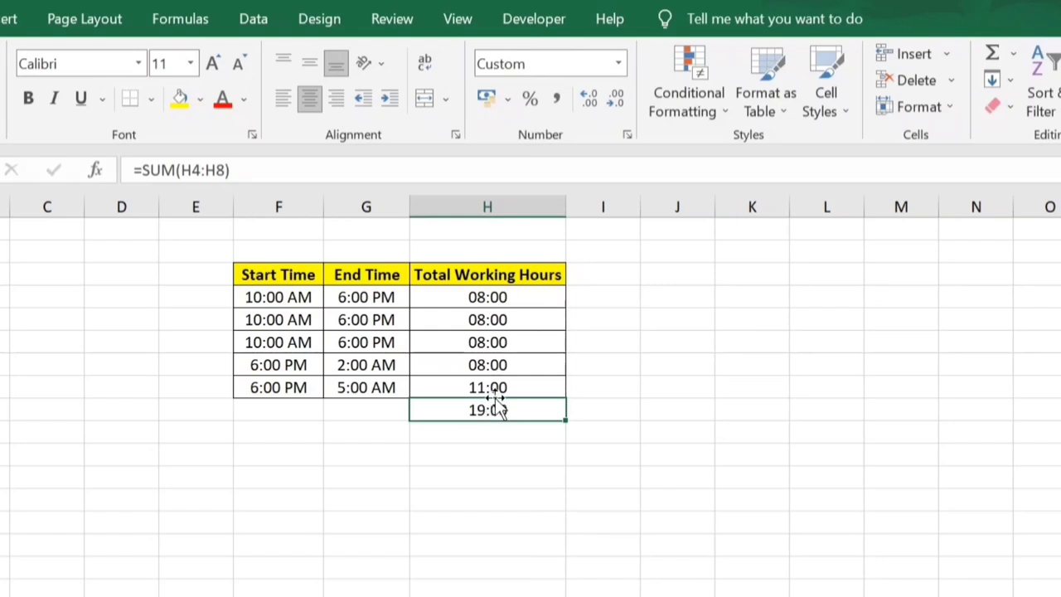
Enter 11:00 AM as the fourth shift's end time in G7.
left_click(345, 365)
type("02:00:00")
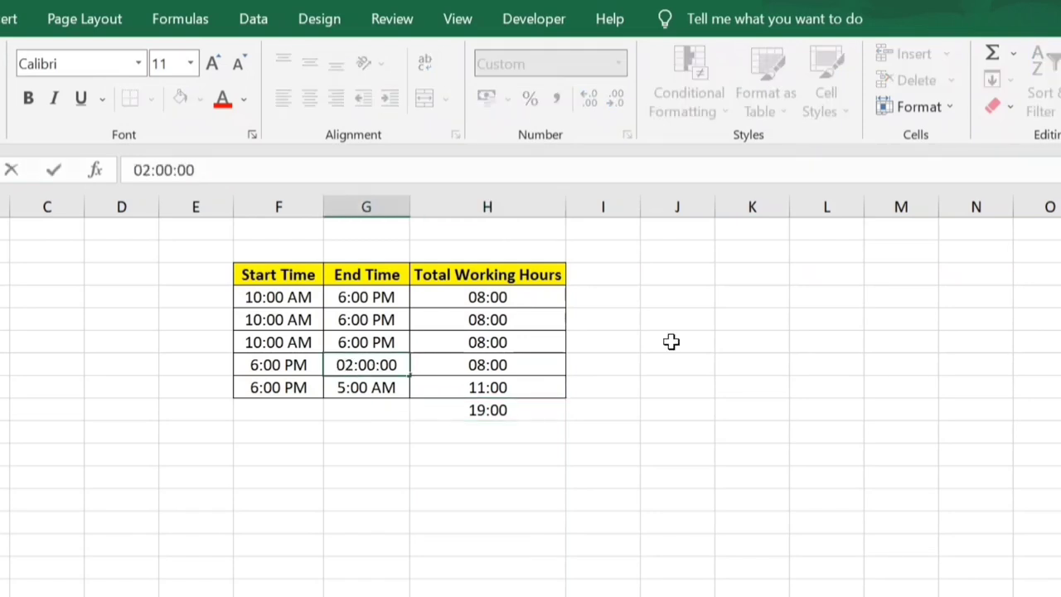
key("BackSpace")
key("BackSpace")
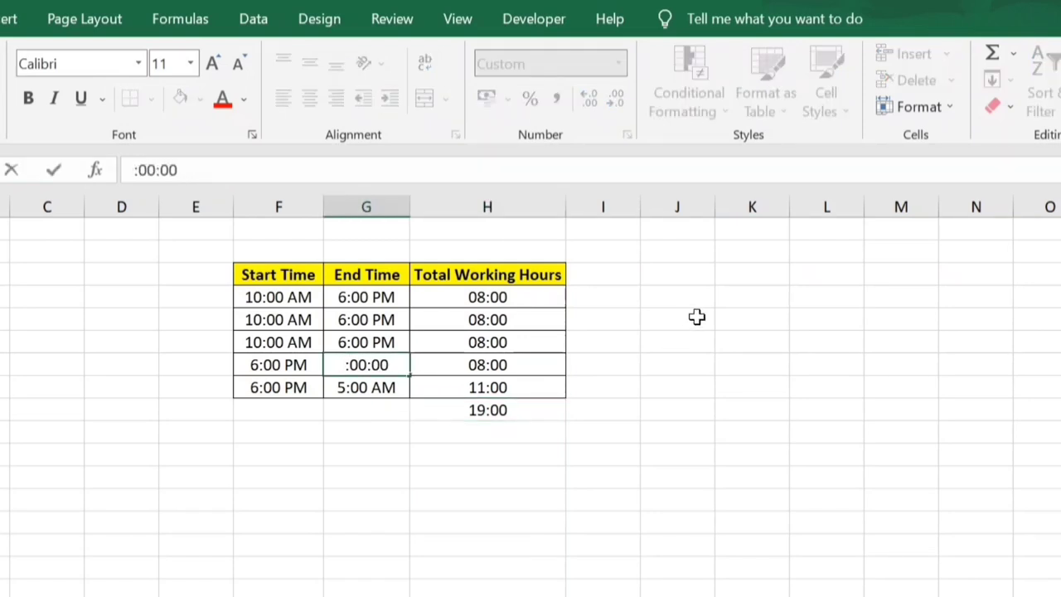
type("11")
key("Escape")
type("11")
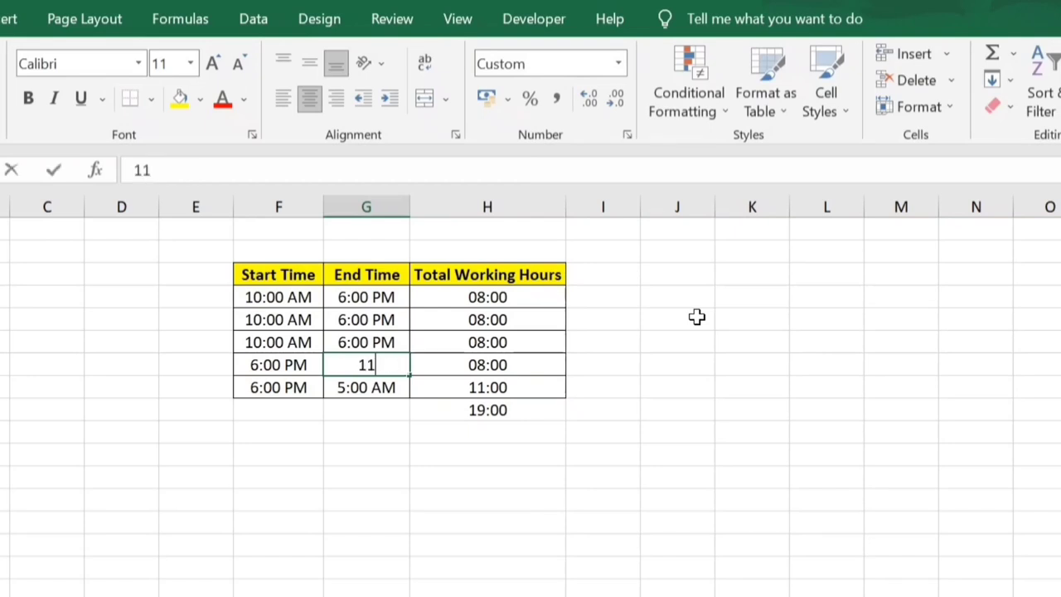
type(":00 am")
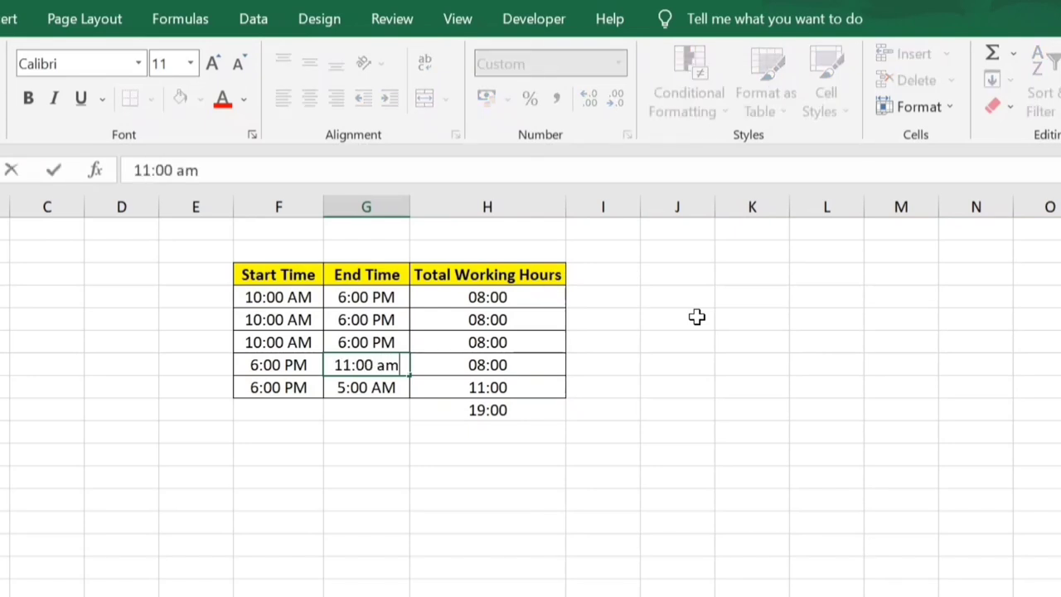
key("Return")
key("Up")
key("Right")
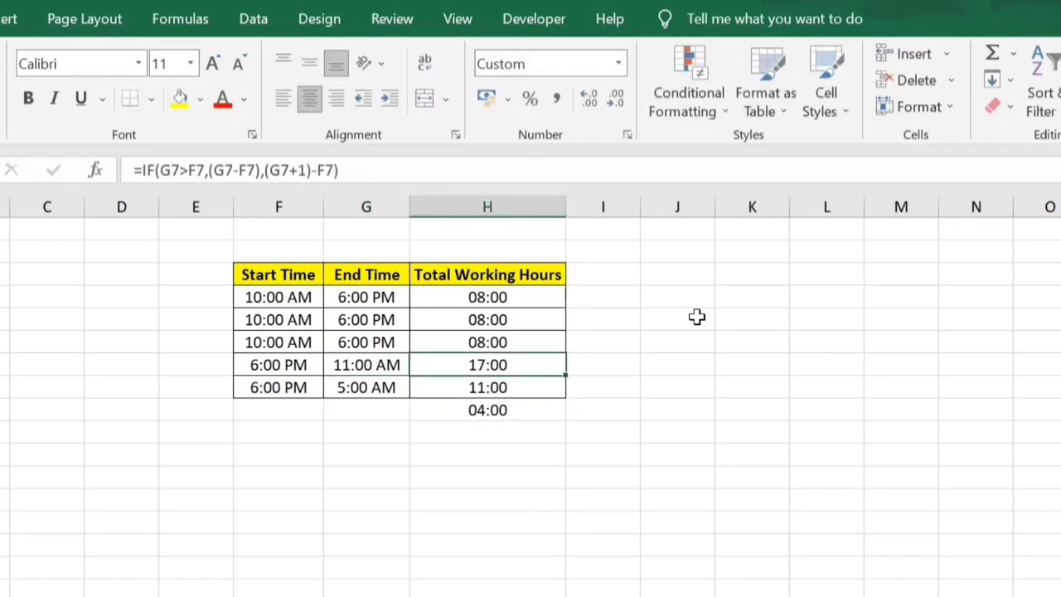
Recheck the updated hours formulas in H4:H8 and select the H9 total.
left_click(503, 298)
left_click(500, 322)
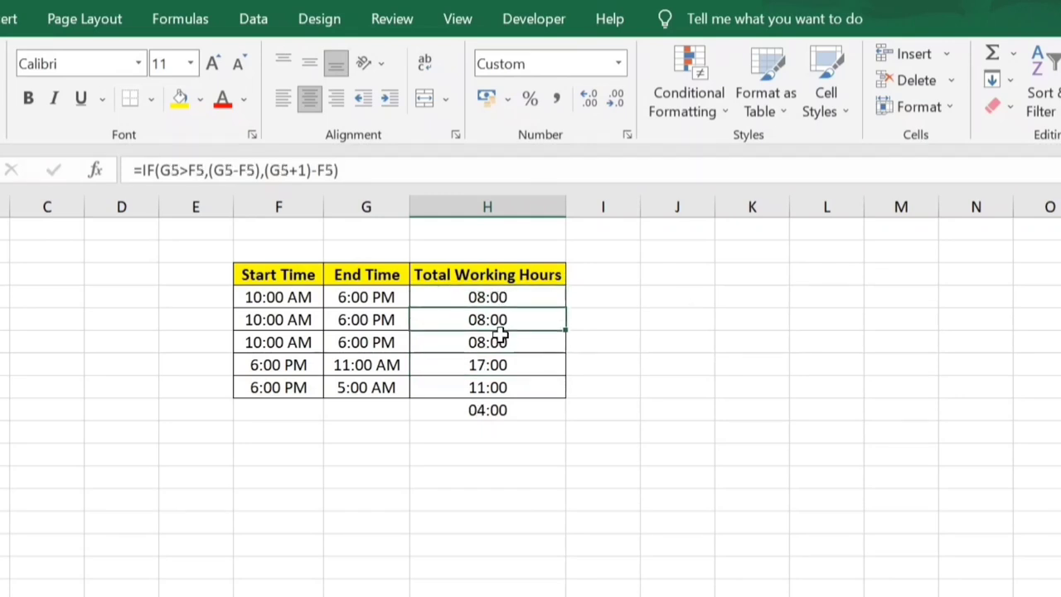
left_click(501, 341)
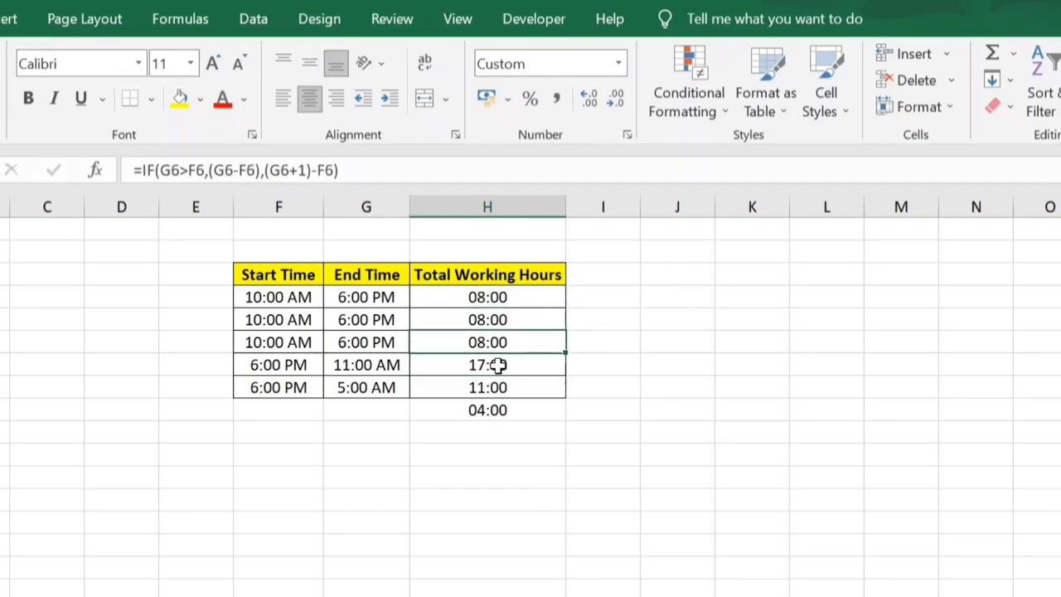
left_click(497, 365)
left_click(500, 388)
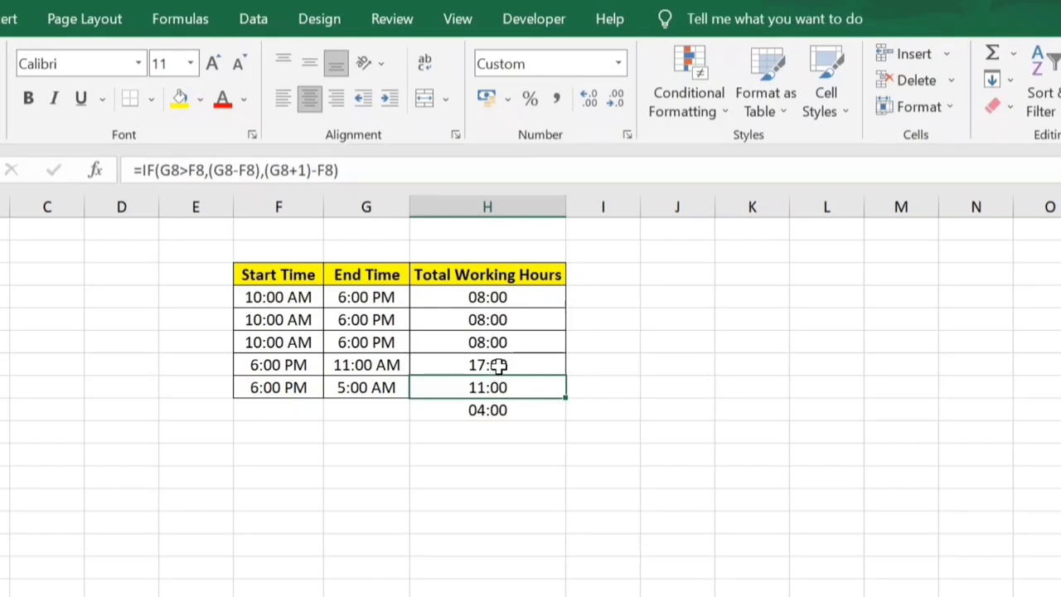
left_click(494, 413)
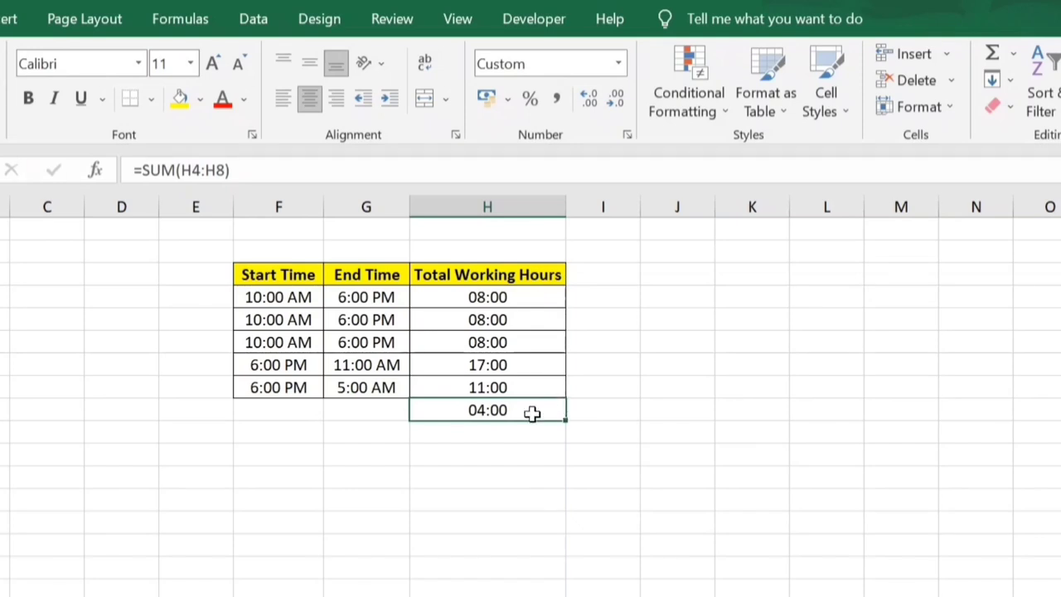
Give H9 the custom number format [hh]:mm so it displays 52:00.
right_click(532, 414)
key("ctrl+1")
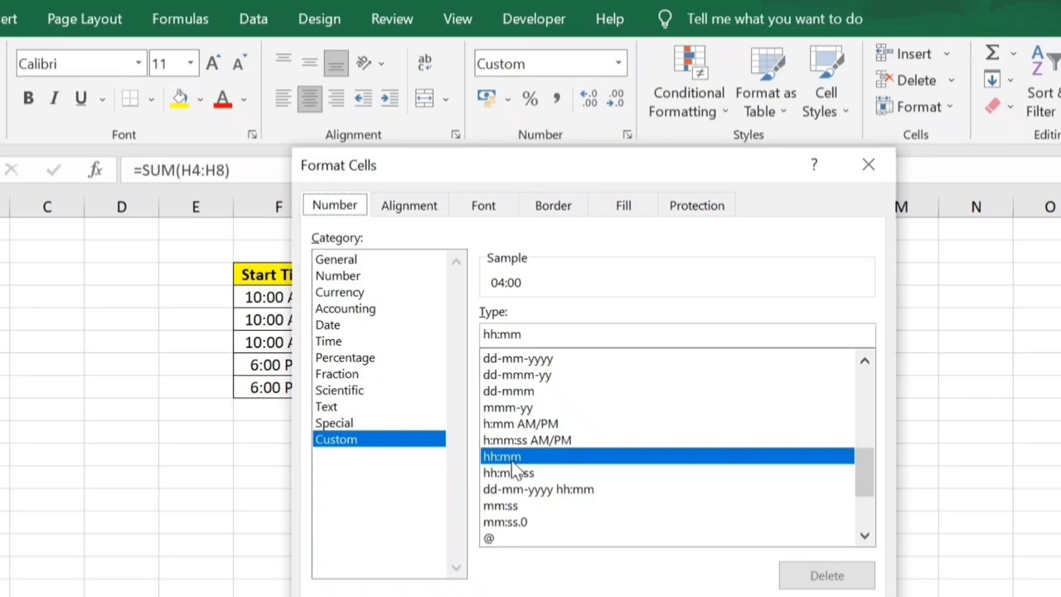
left_click(485, 333)
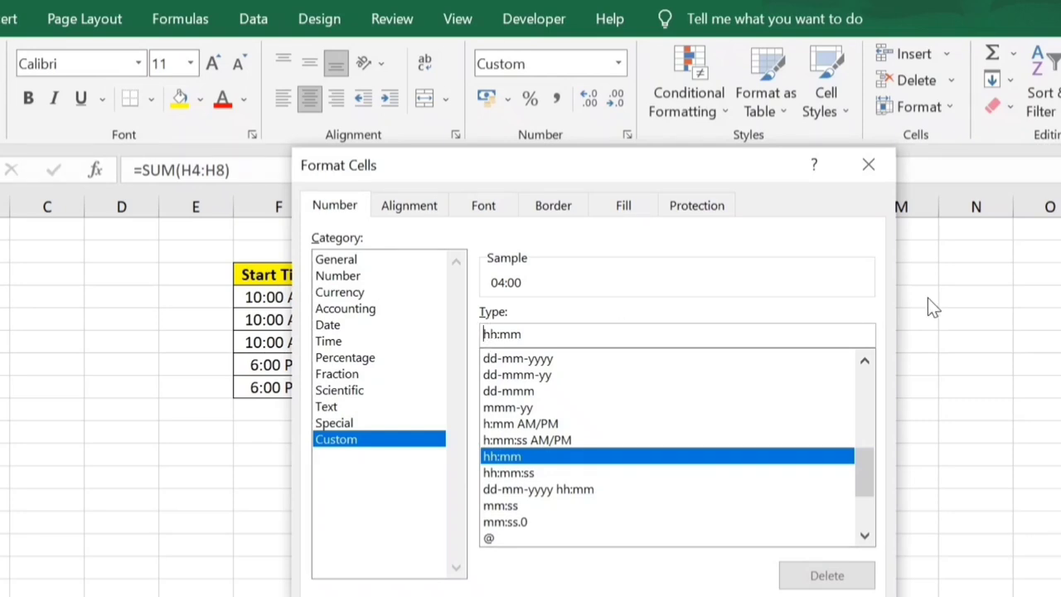
type("[hh]")
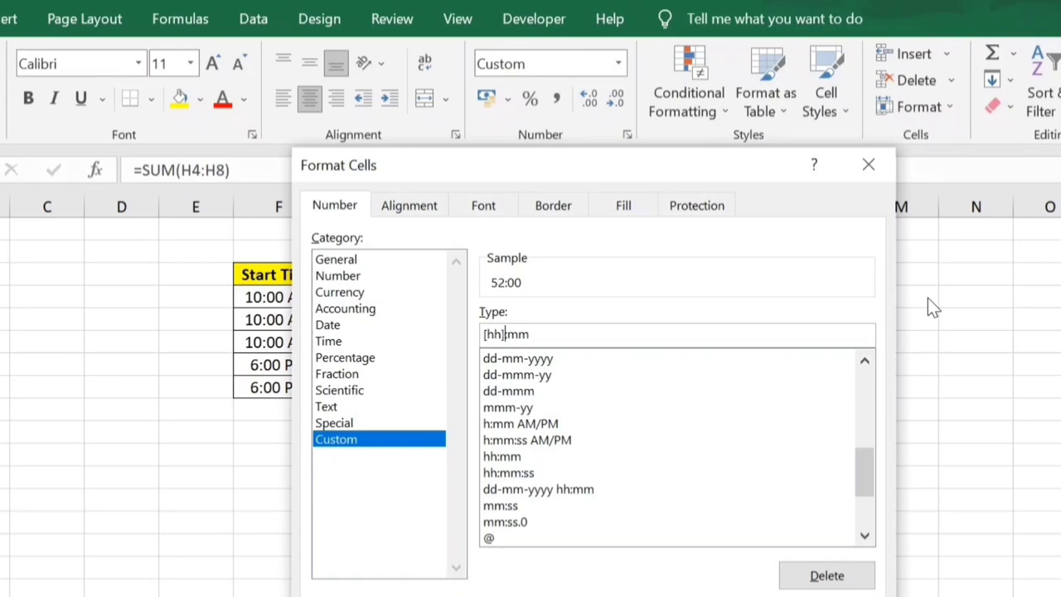
key("Return")
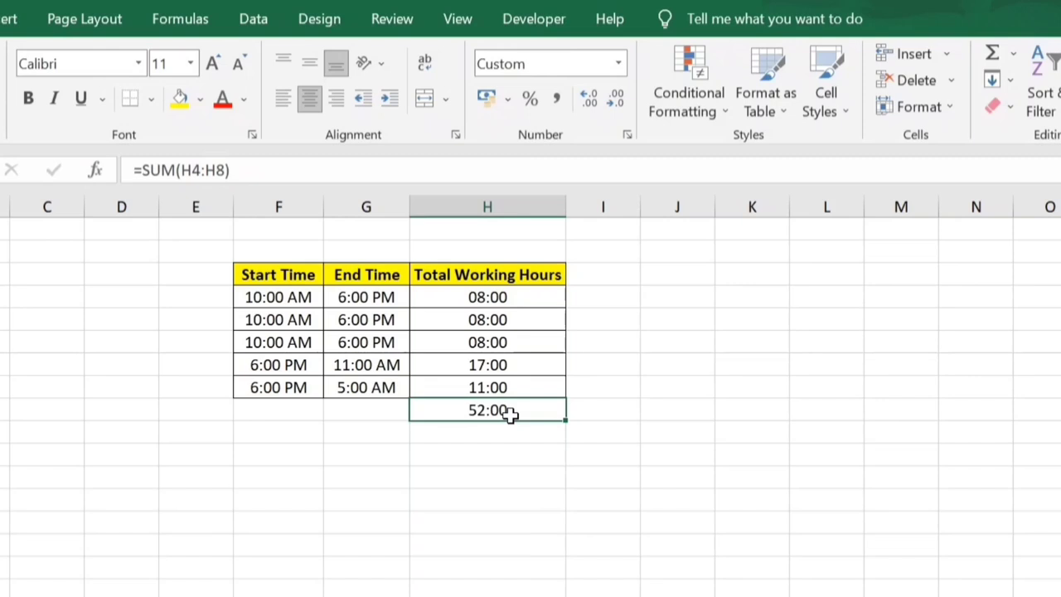
left_click_drag(492, 297, 496, 383)
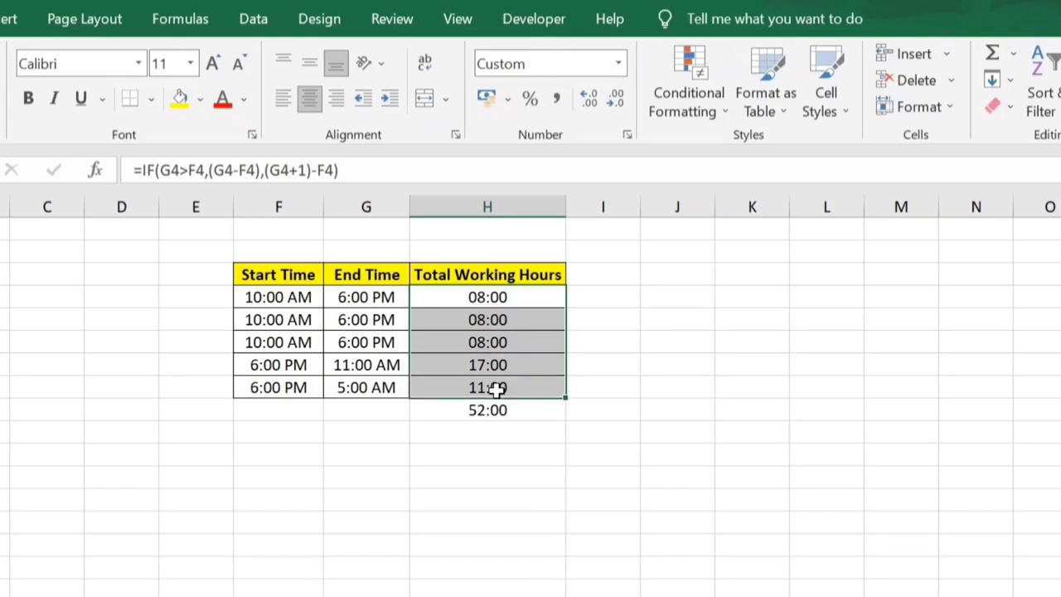
left_click(493, 411)
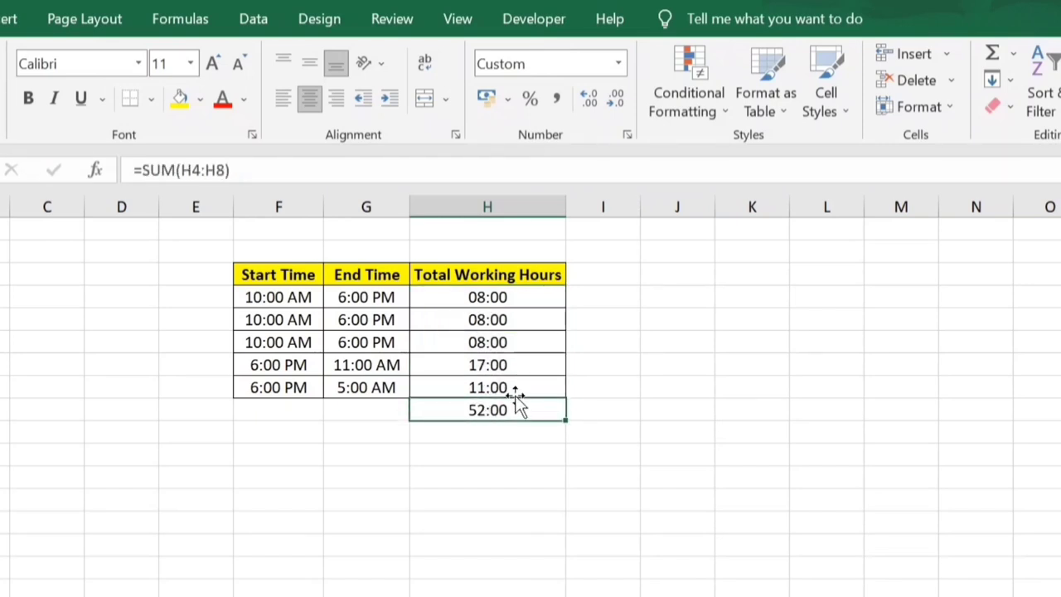